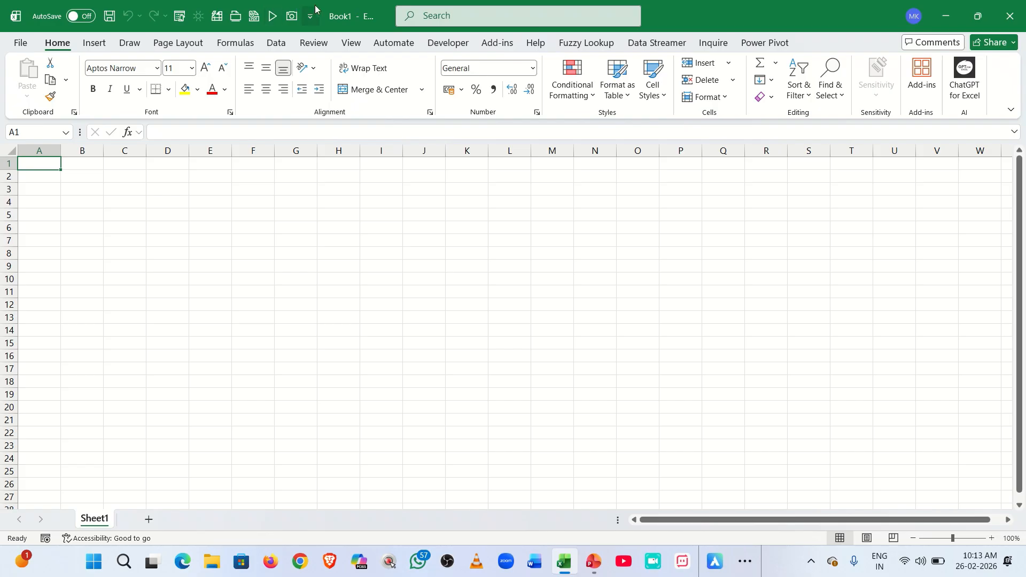
Move the Quick Access Toolbar so that it shows below the ribbon.
mouse_move(149, 4)
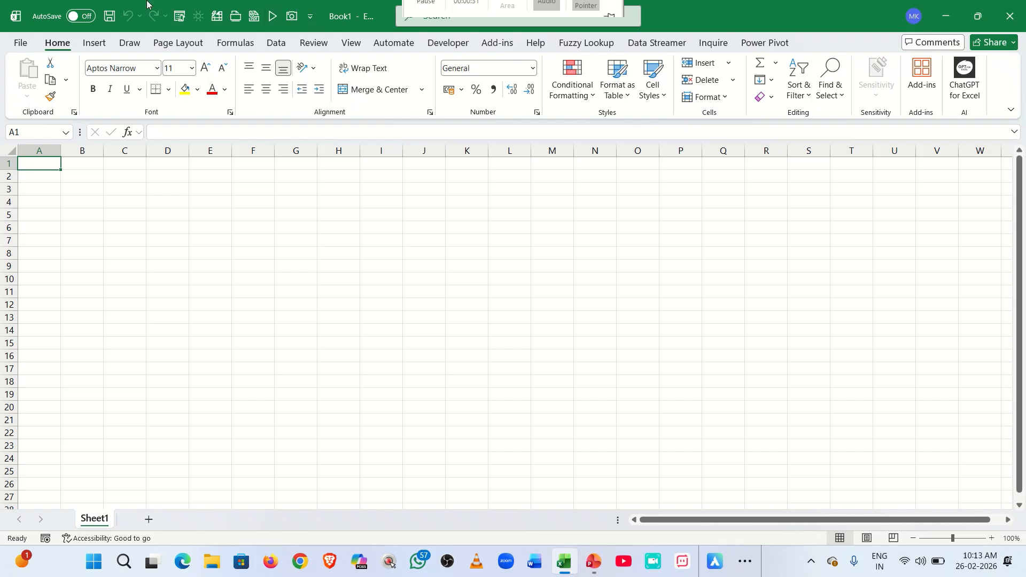
left_click(310, 17)
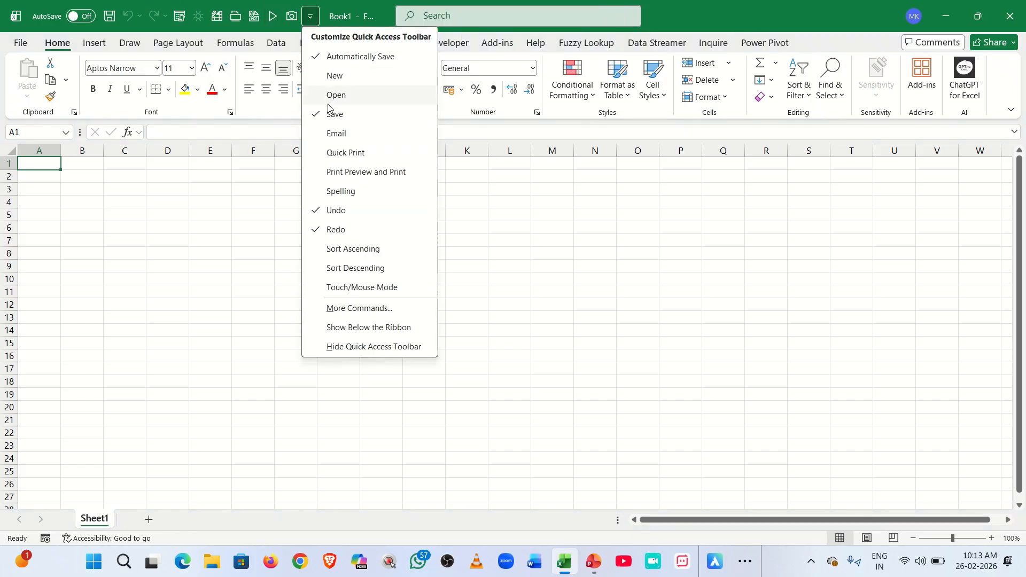
left_click(359, 327)
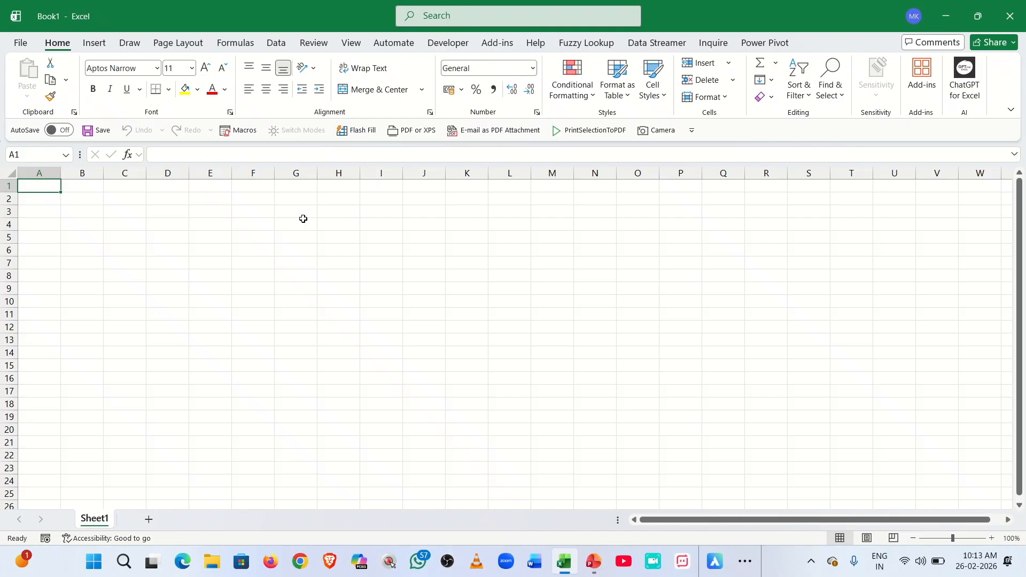
Jump from A1 to the worksheet's last row and back, and to its last column and back.
key("ctrl+Down")
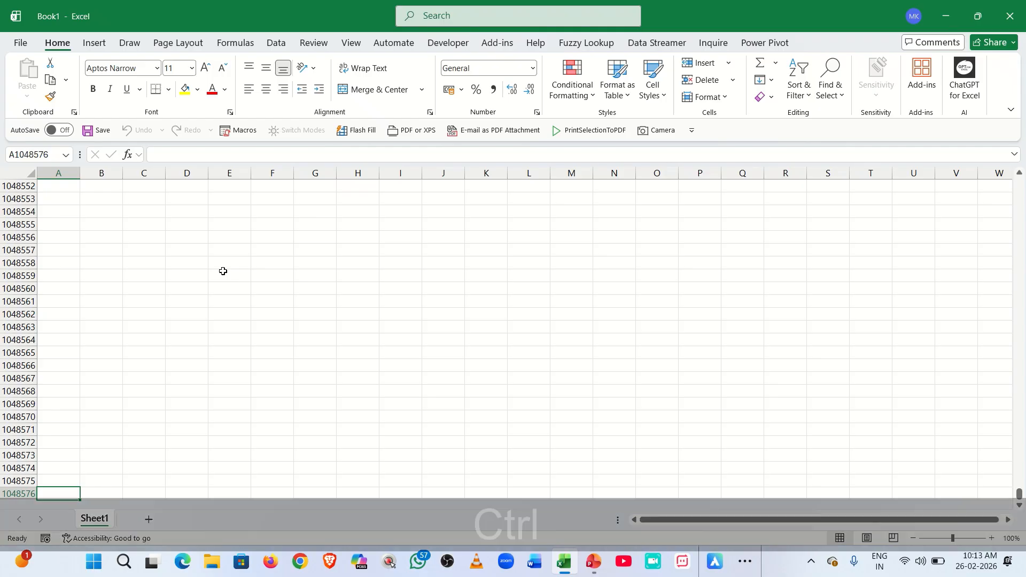
key("ctrl+Up")
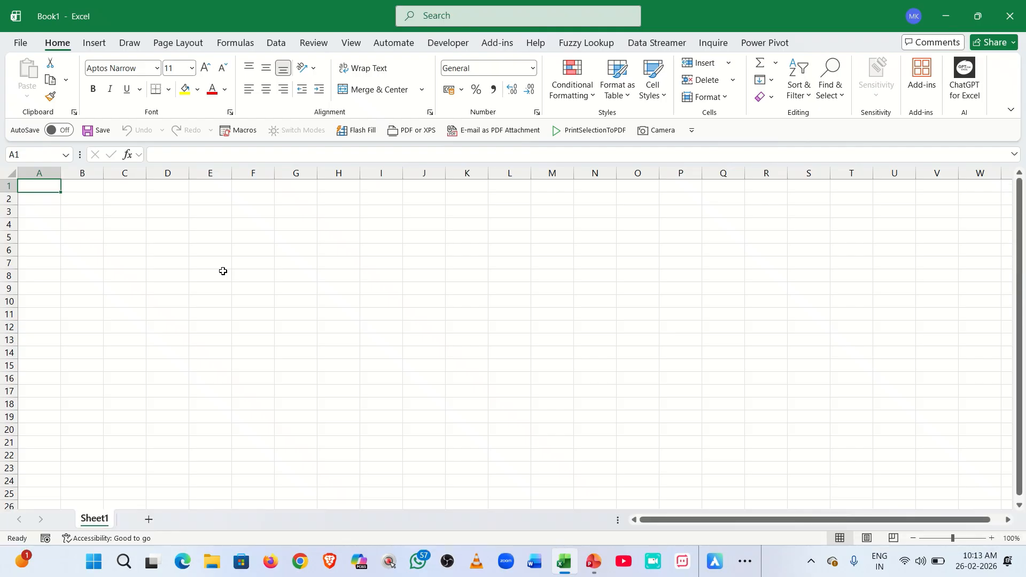
key("ctrl+Right")
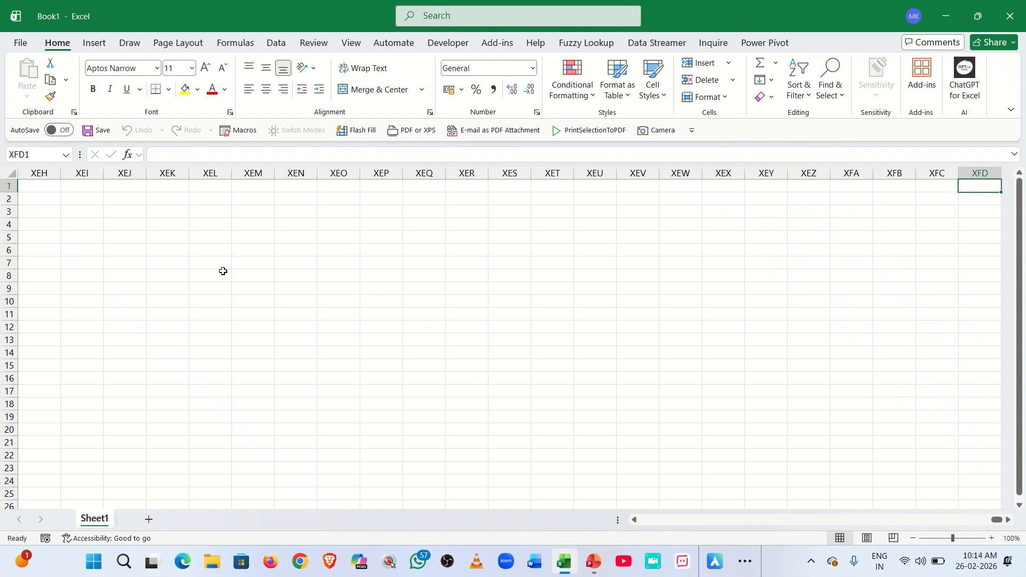
key("ctrl")
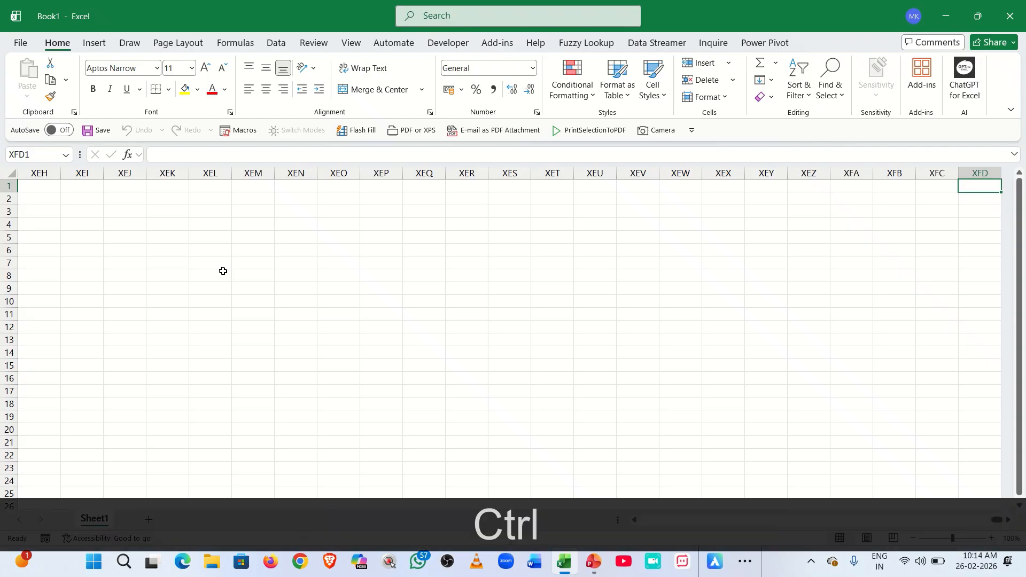
key("ctrl+Left")
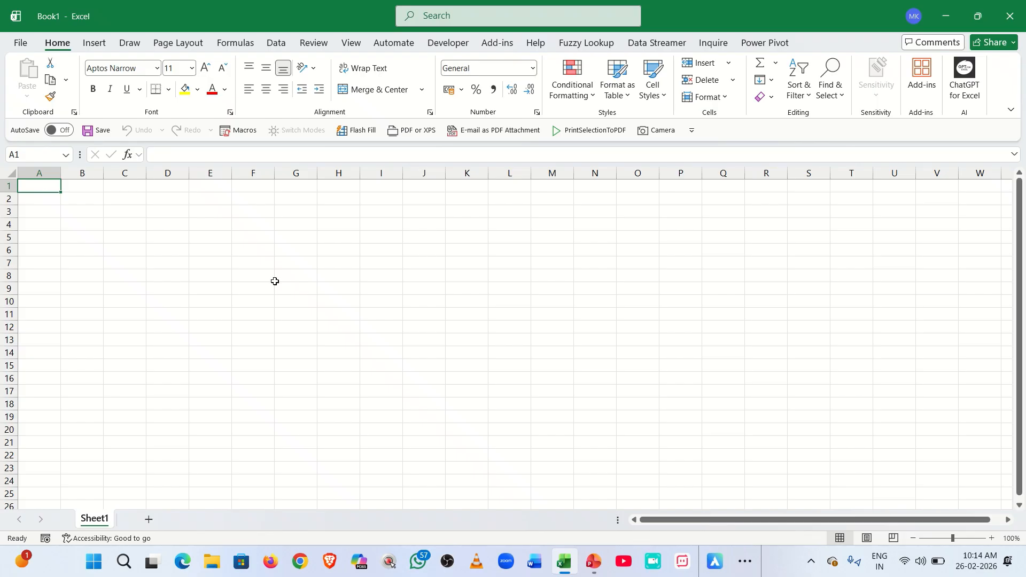
key("alt+h")
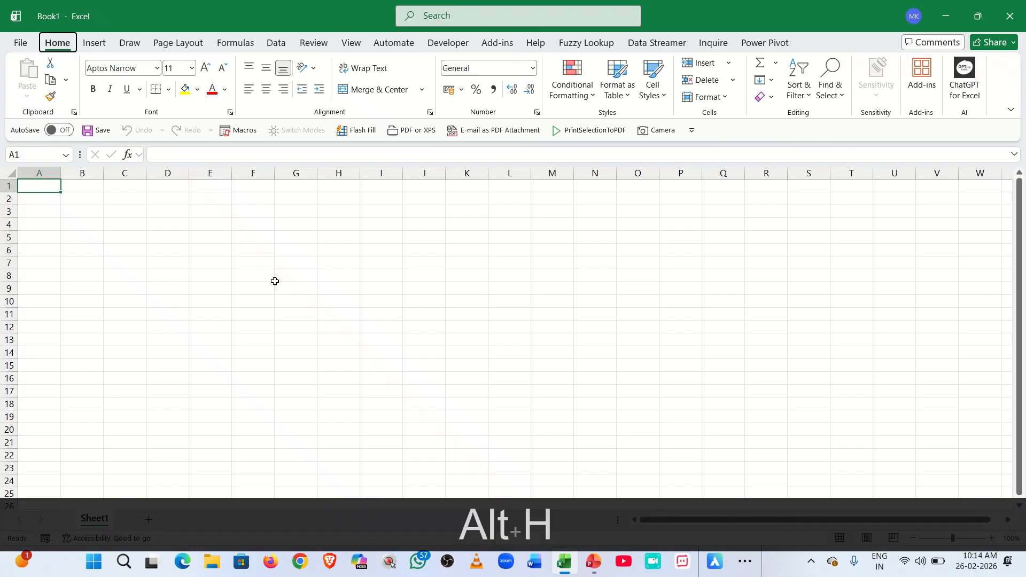
key("o")
key("r")
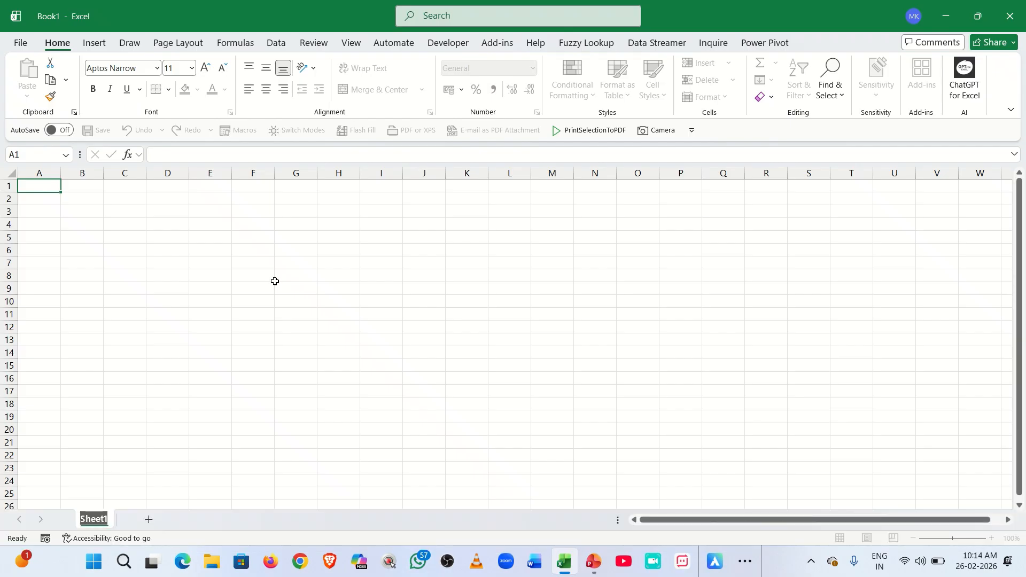
key("BackSpace")
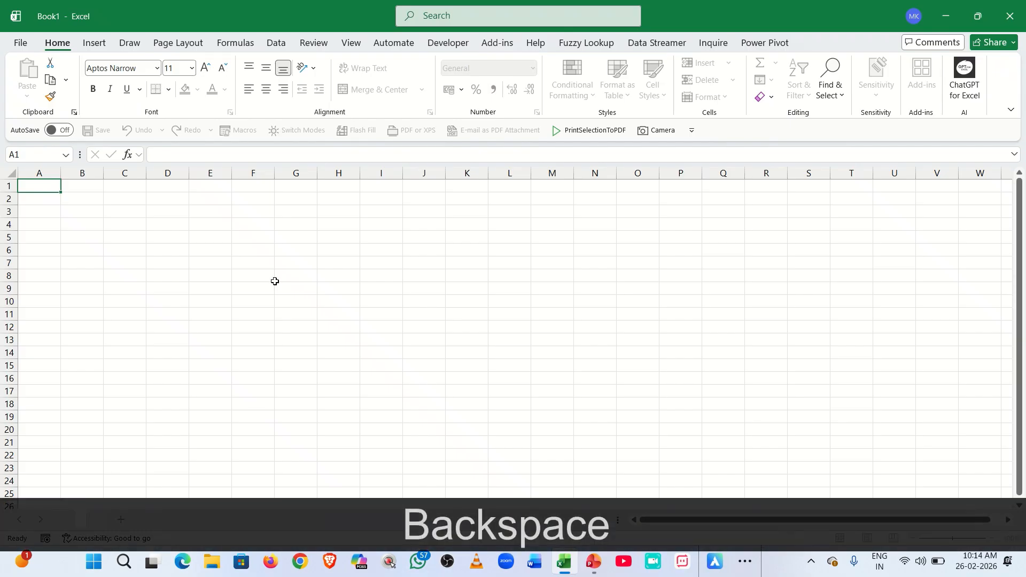
left_click(309, 261)
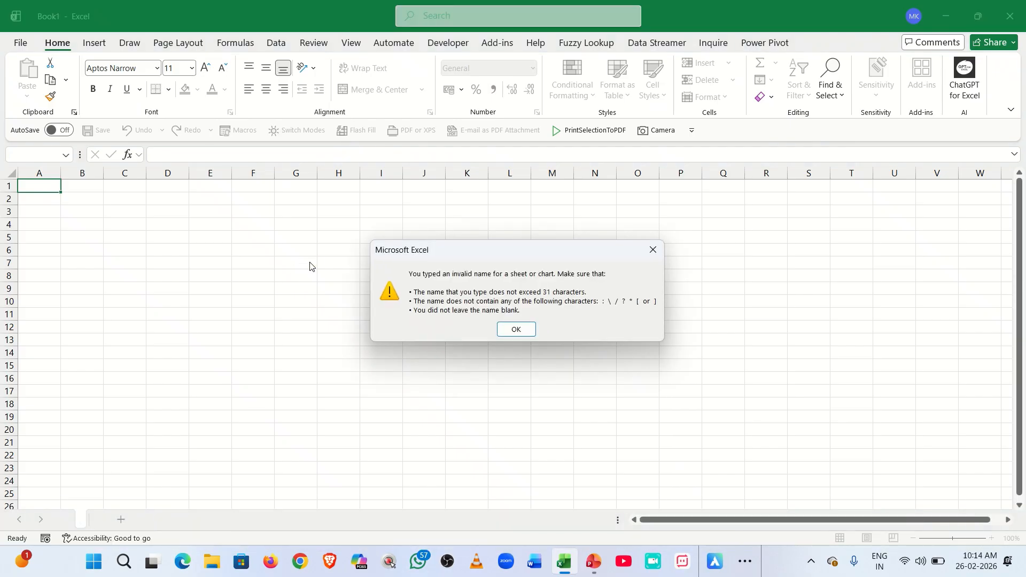
left_click(507, 332)
left_click(400, 275)
left_click(517, 328)
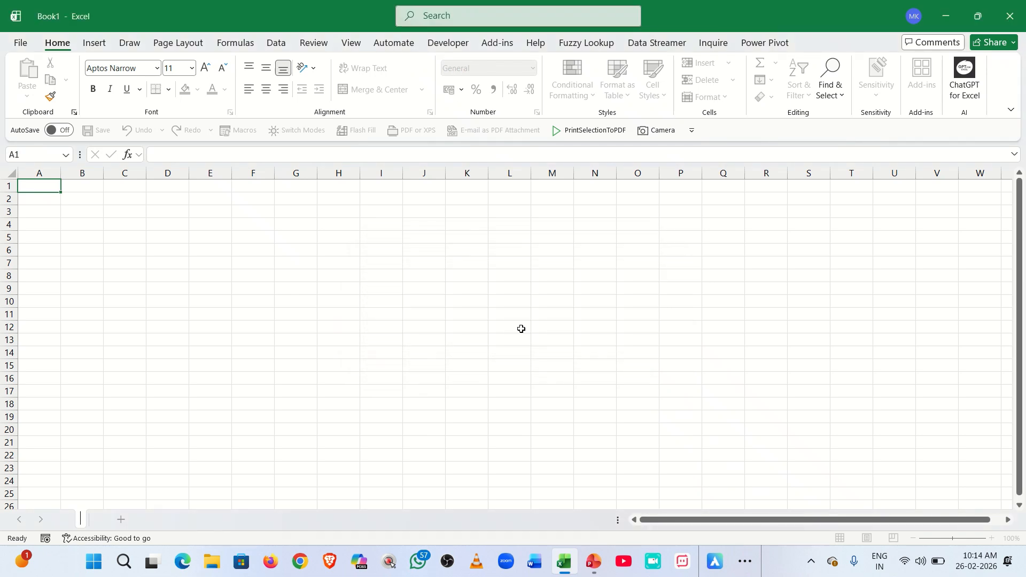
left_click(368, 276)
left_click(514, 327)
key("Escape")
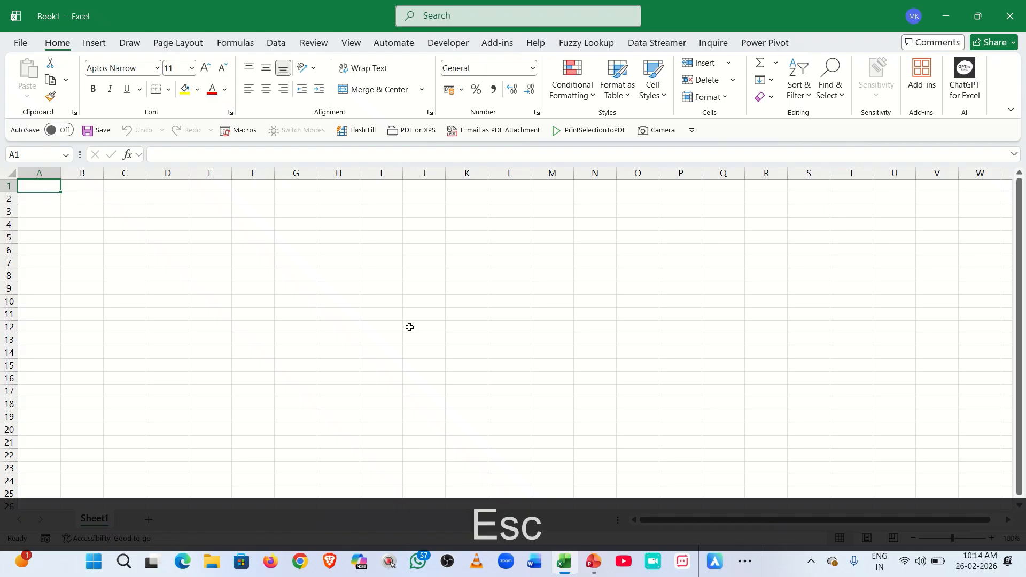
left_click(313, 290)
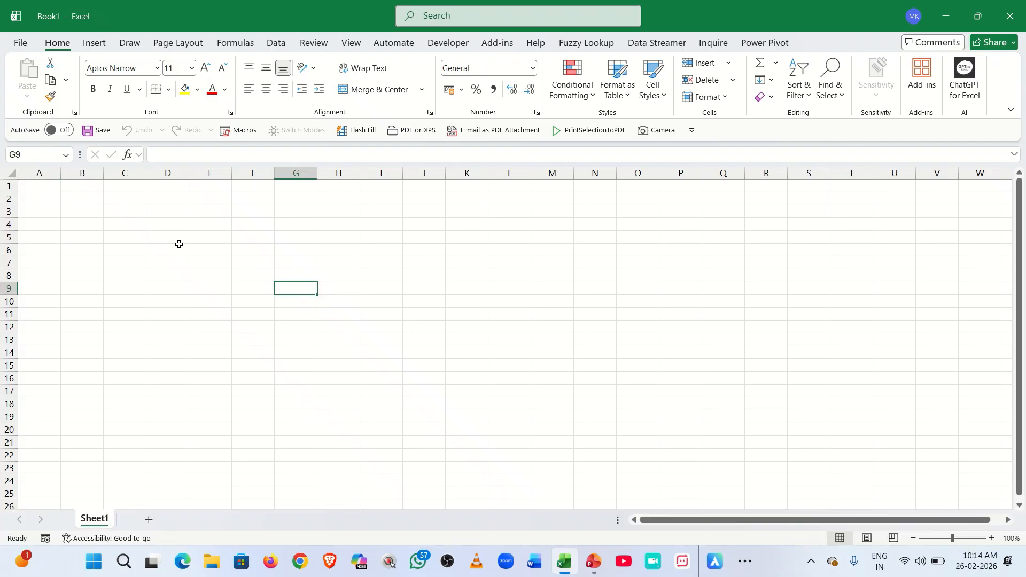
left_click(32, 183)
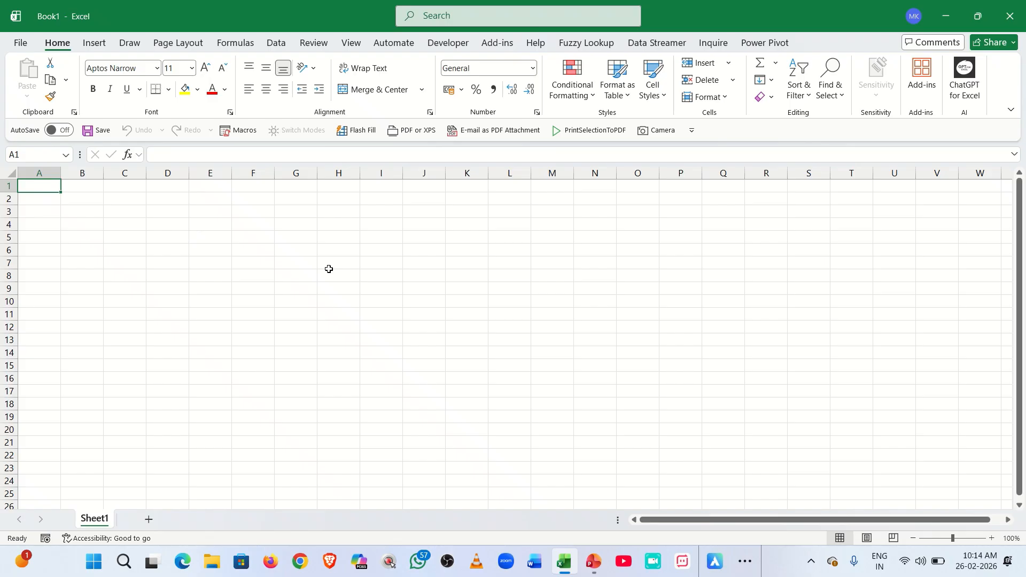
Examine the Automate, Developer, Insert, Page Layout, Formulas, Data, Review and View command sets, and return to Home.
key("alt")
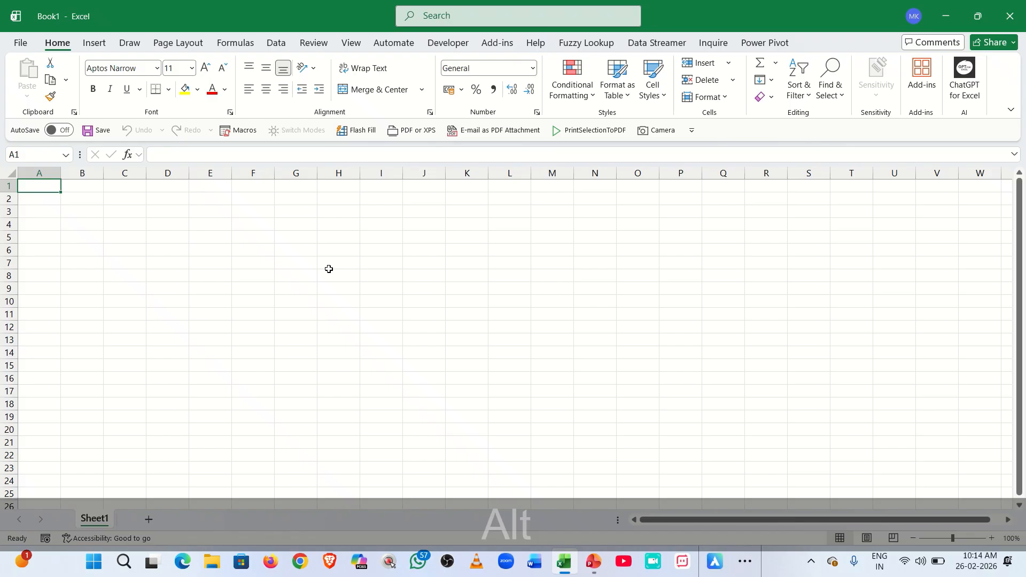
key("u")
key("alt")
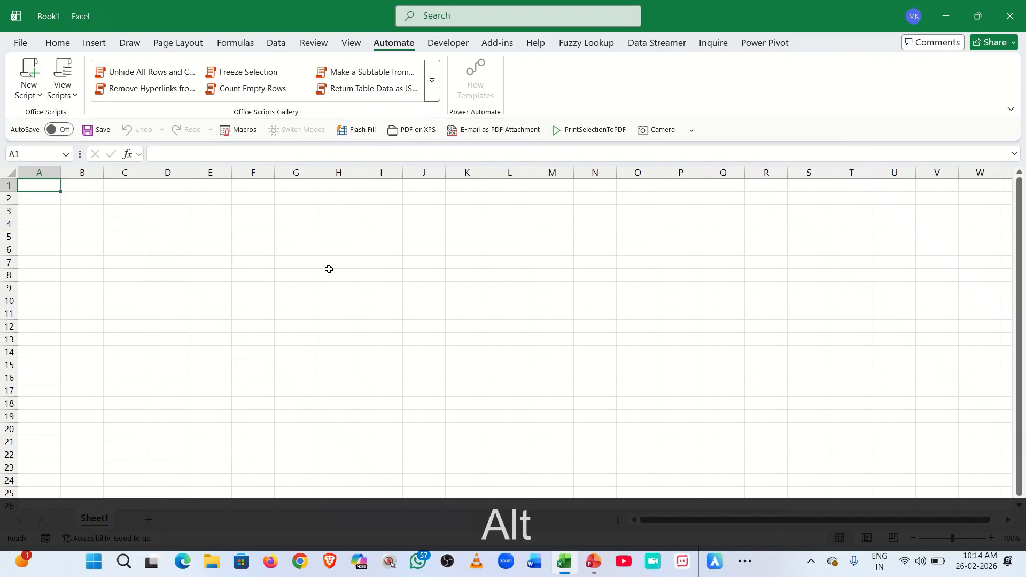
key("alt+l")
key("alt")
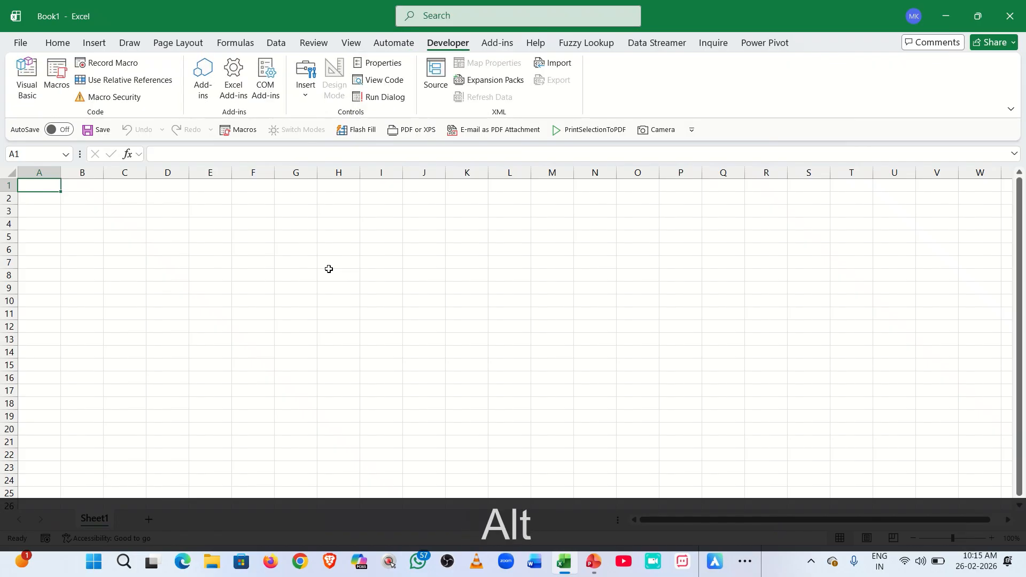
key("alt+h")
key("alt")
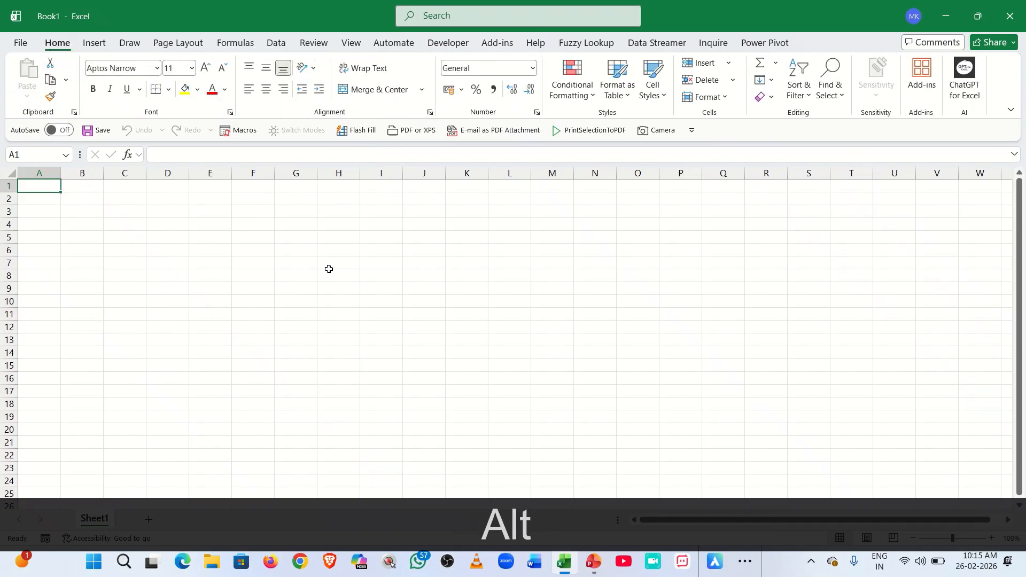
key("alt+n")
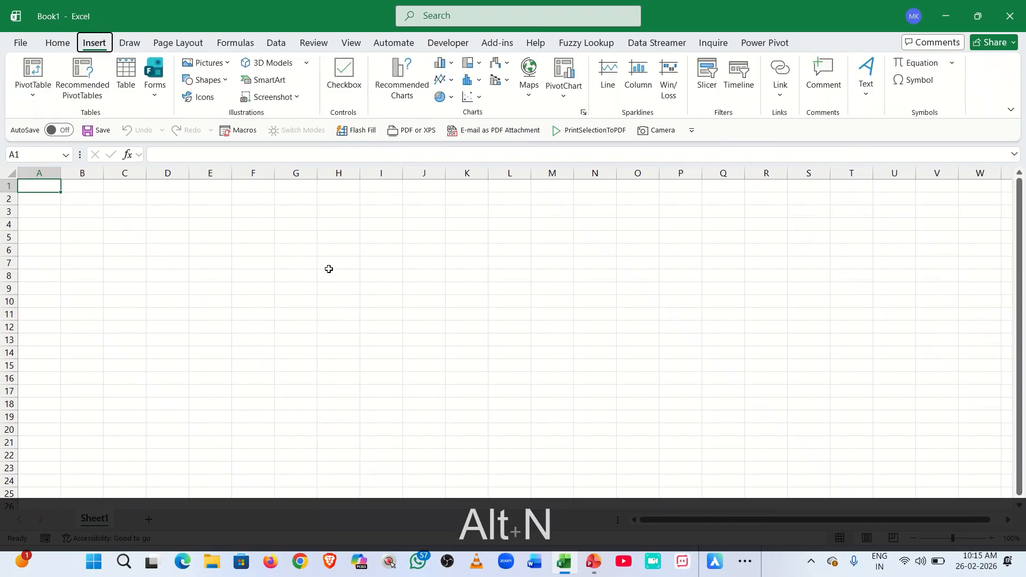
key("alt")
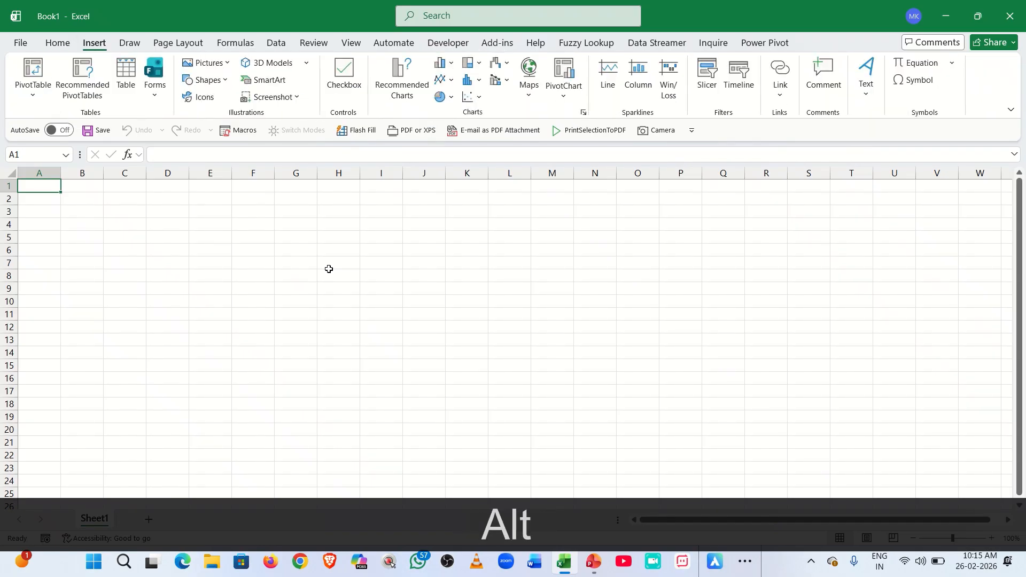
key("alt+p")
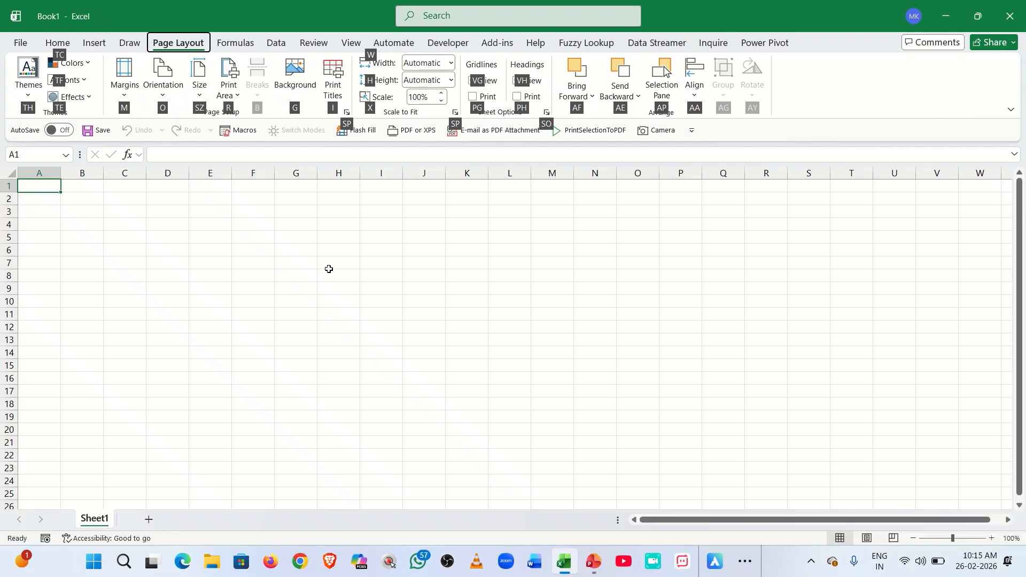
key("alt")
key("alt+m")
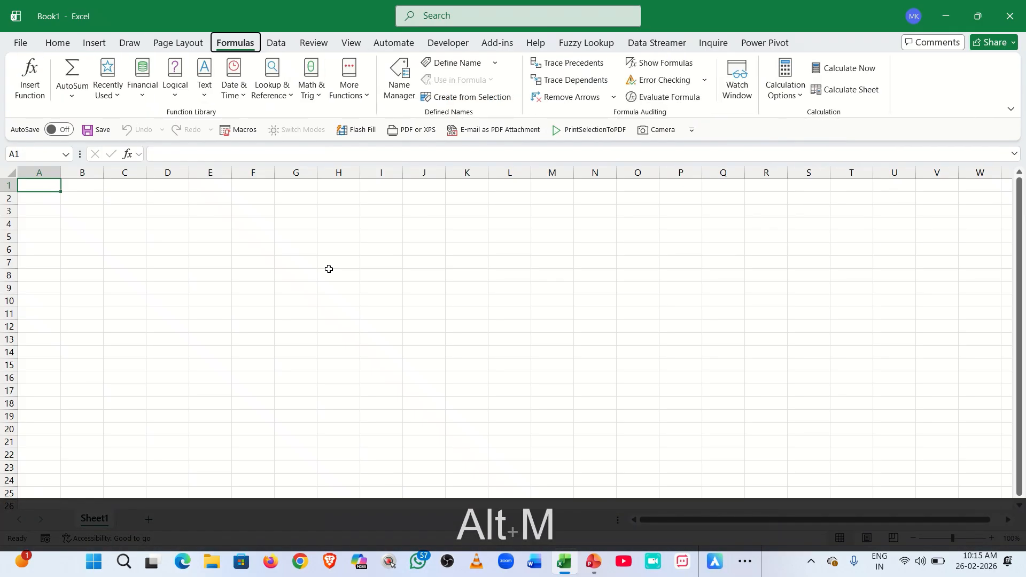
key("alt")
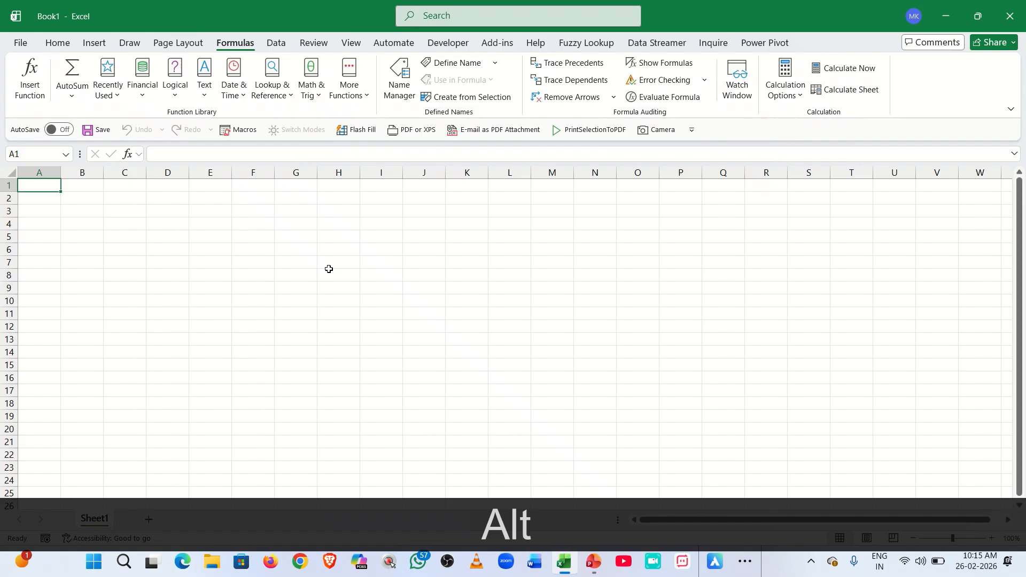
key("alt+a")
key("alt")
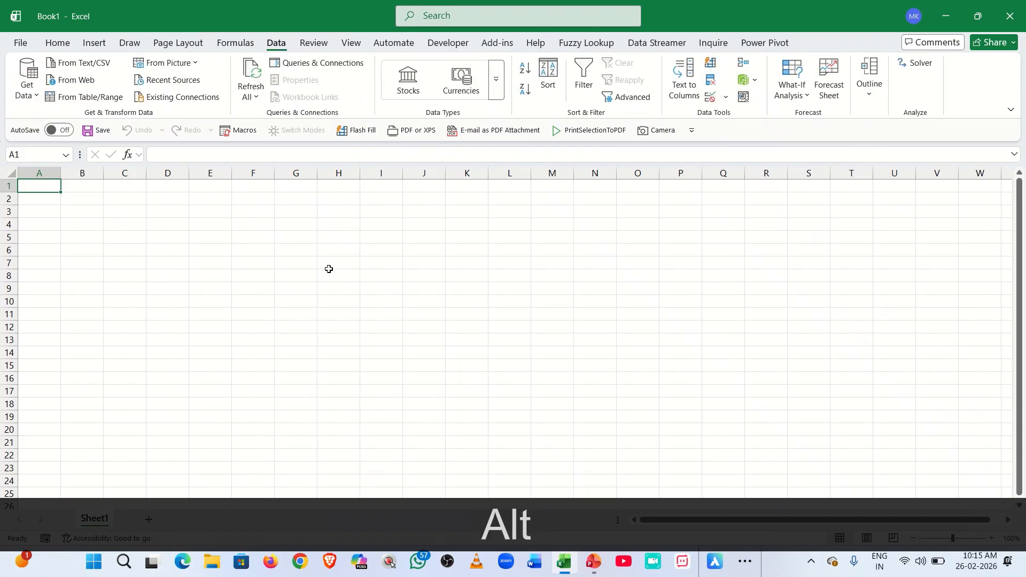
key("alt+r")
key("alt")
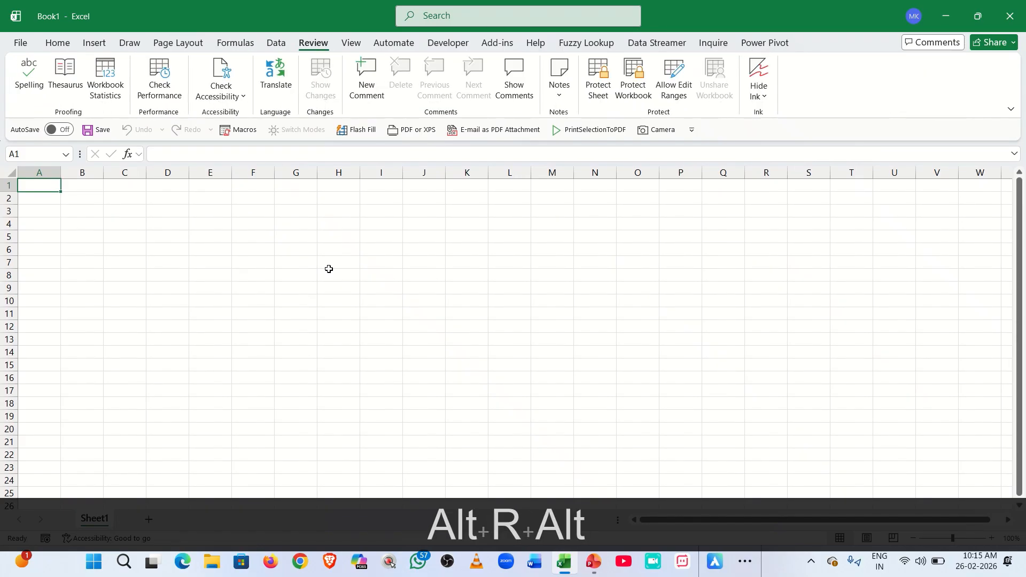
key("alt+w")
key("alt")
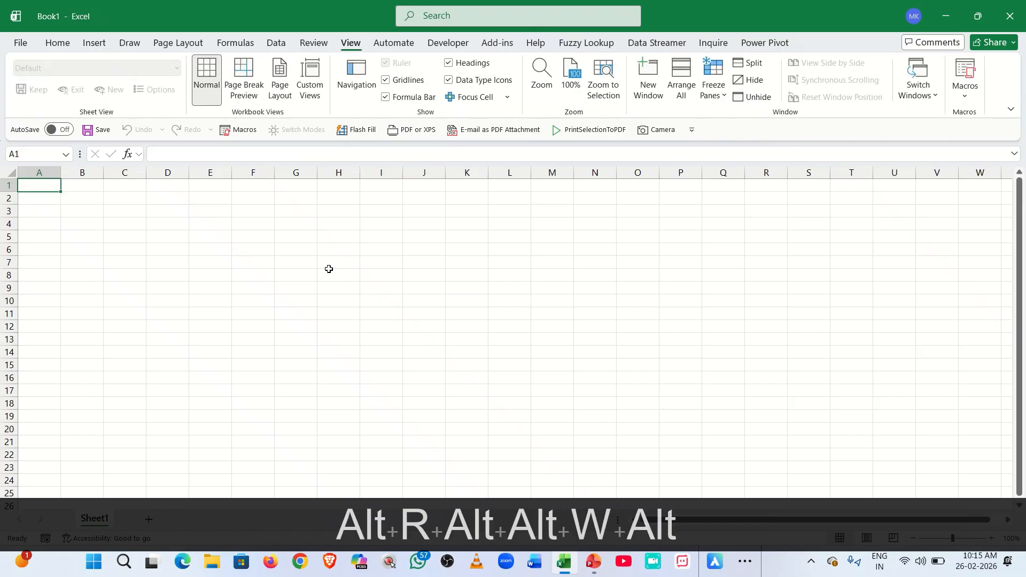
key("alt")
key("y")
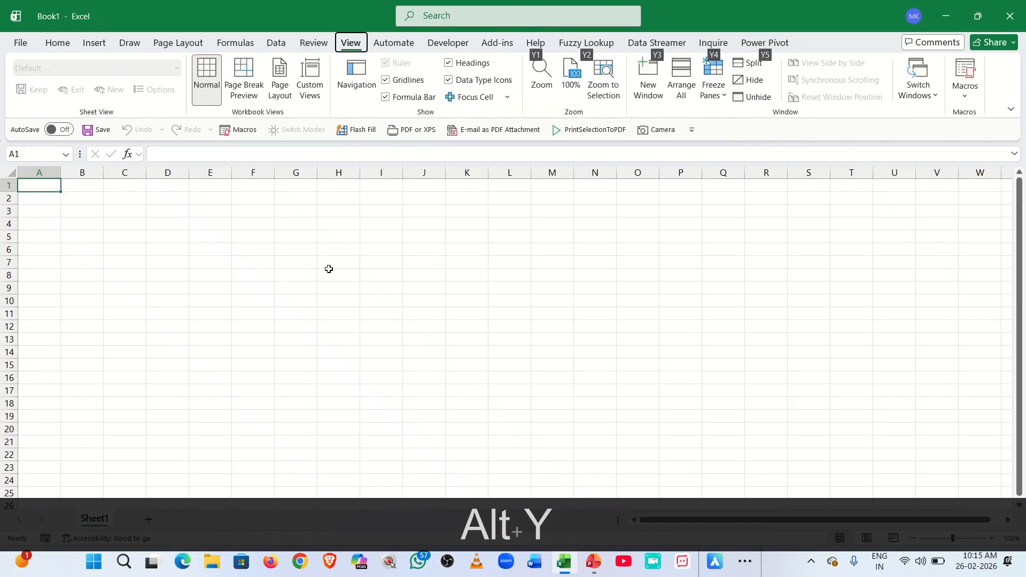
key("alt")
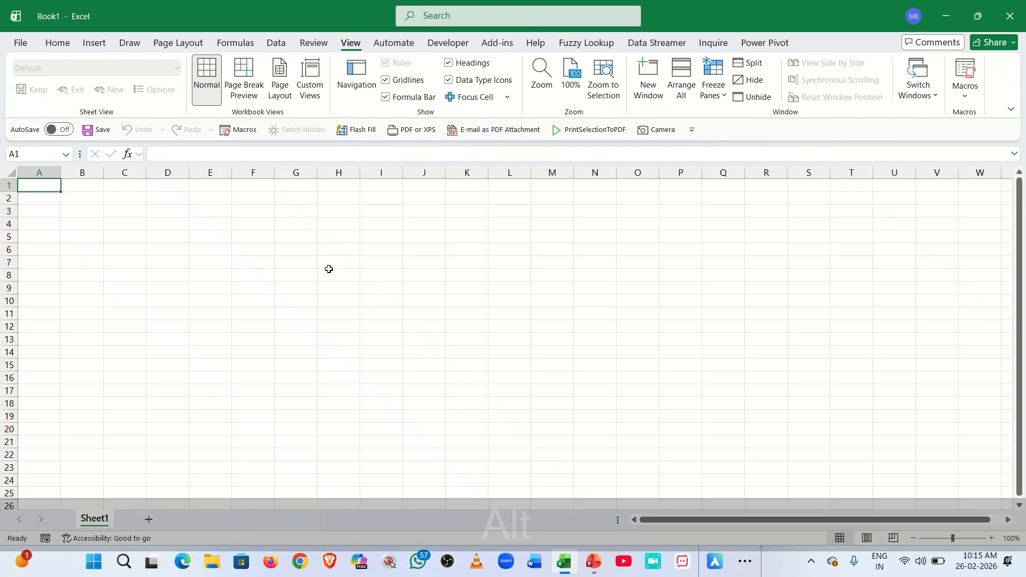
key("alt+h")
key("alt")
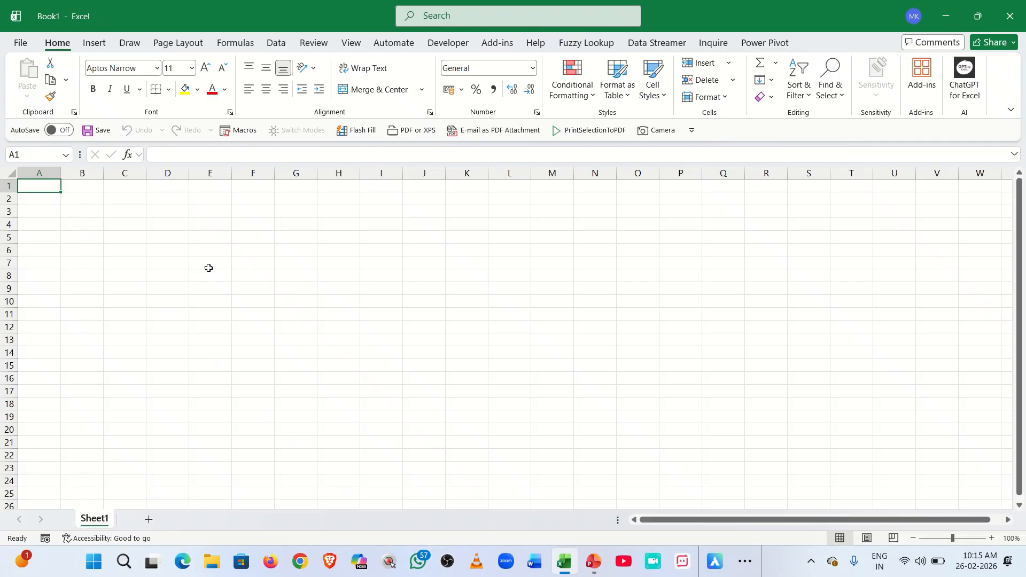
Hide the formula bar and show it again.
key("alt+w")
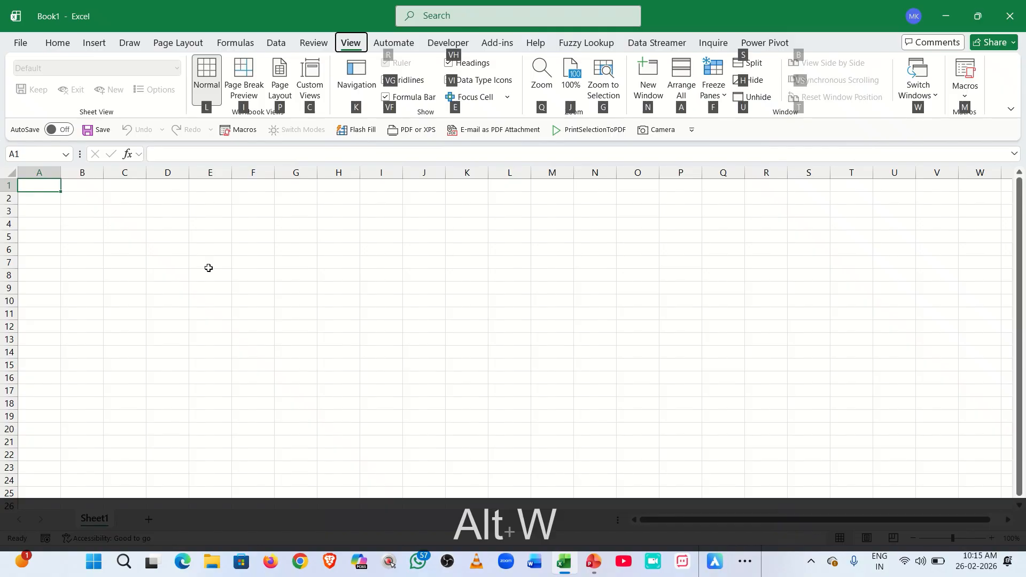
key("v")
key("f")
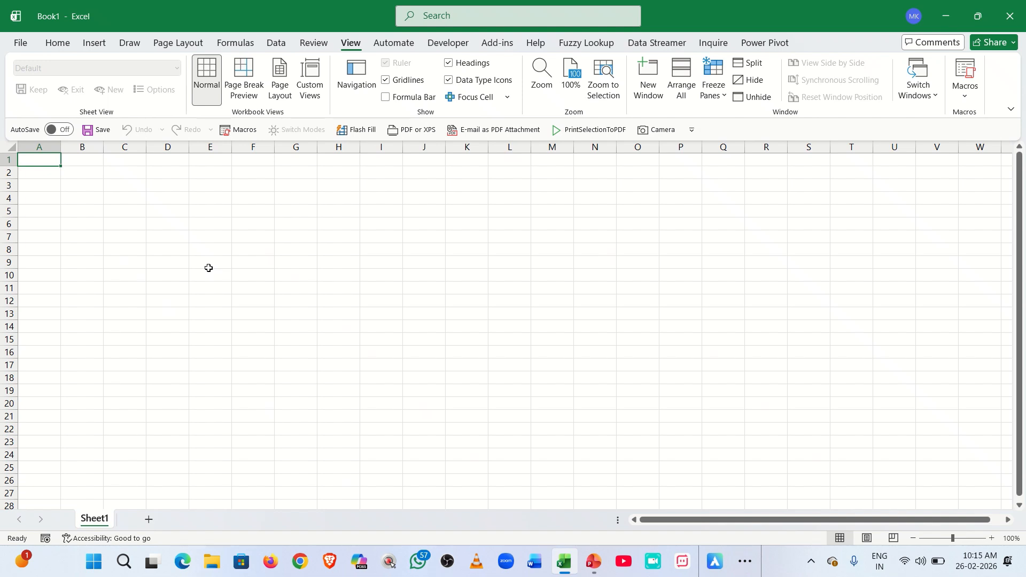
key("alt+w")
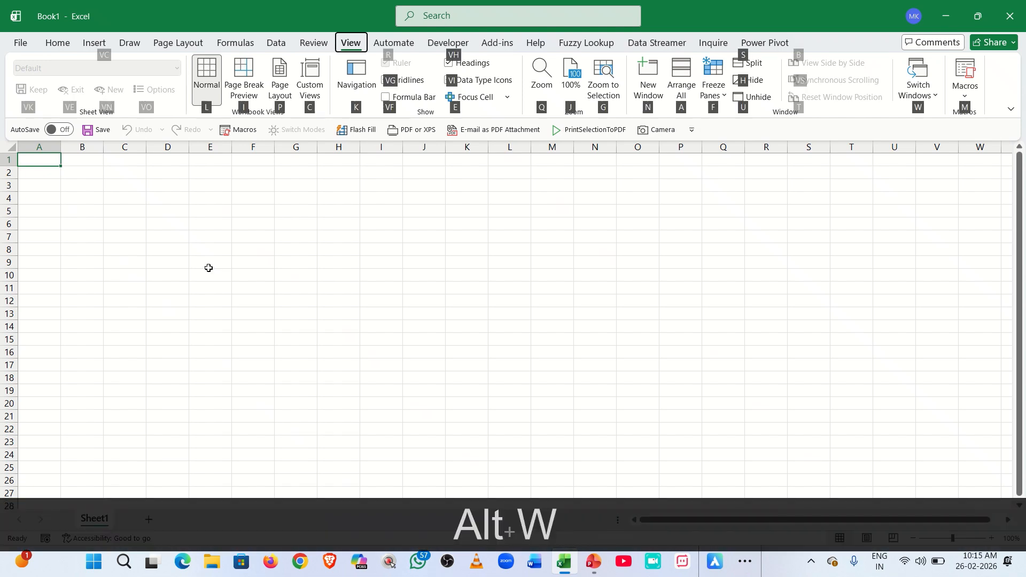
key("v")
key("f")
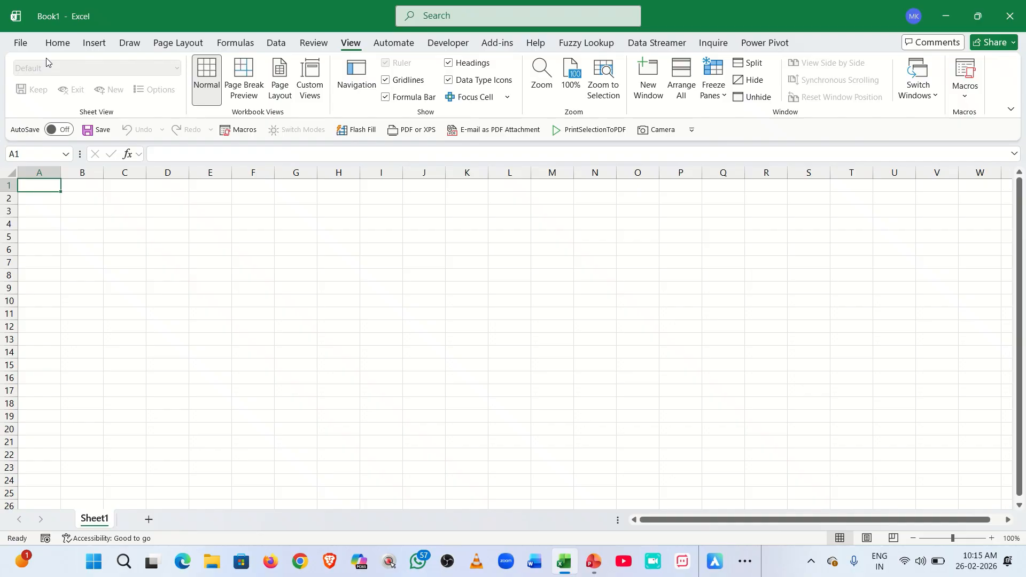
Open the advanced Excel options and choose Sheet1 as the target of the worksheet display options.
left_click(54, 42)
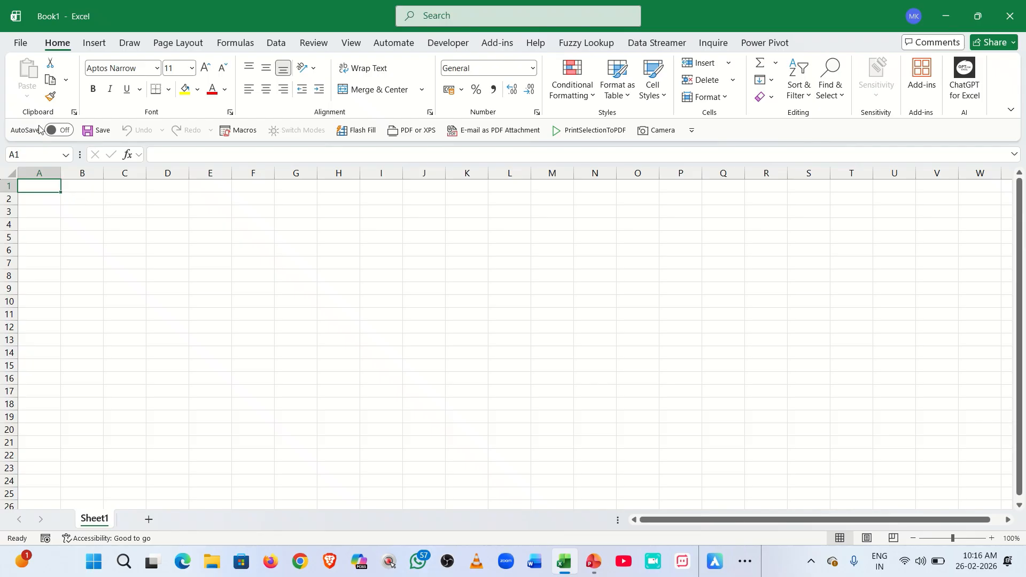
left_click(16, 42)
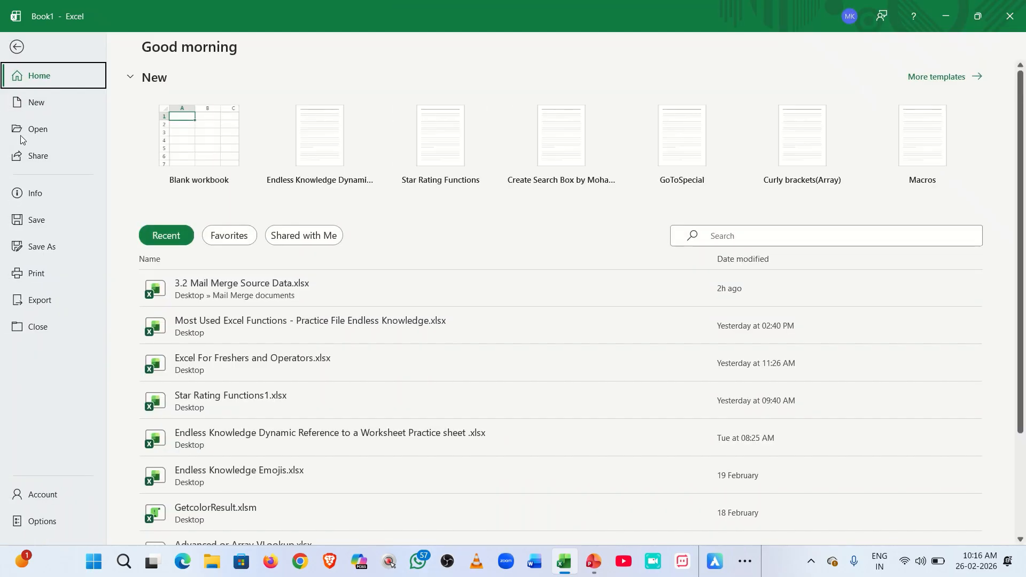
left_click(42, 521)
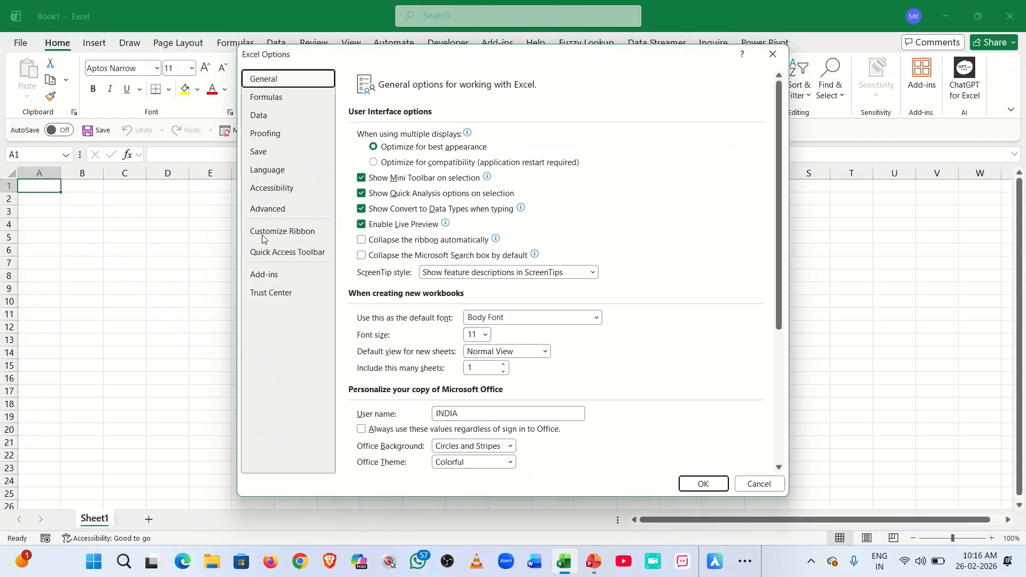
left_click(267, 208)
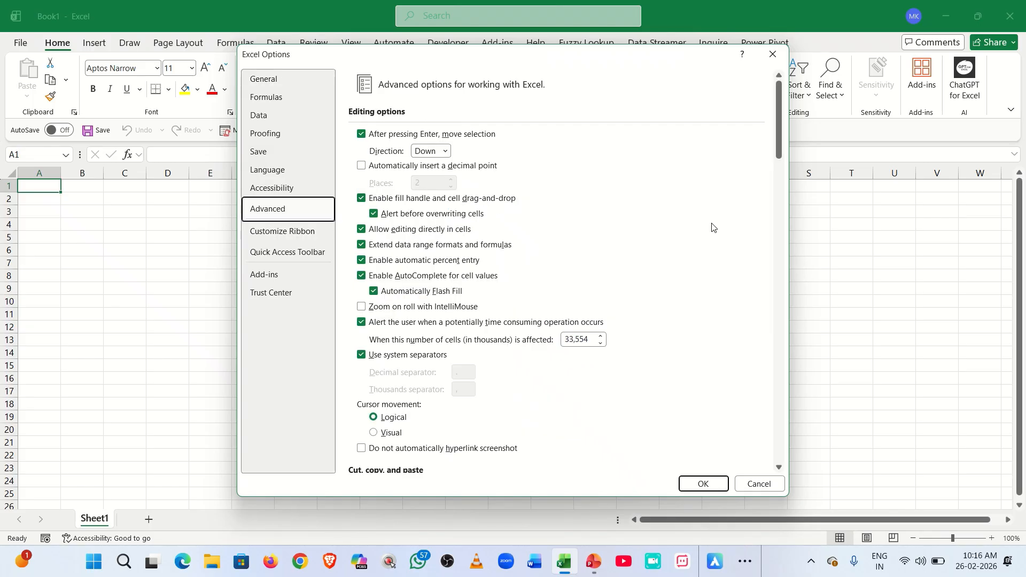
left_click(782, 216)
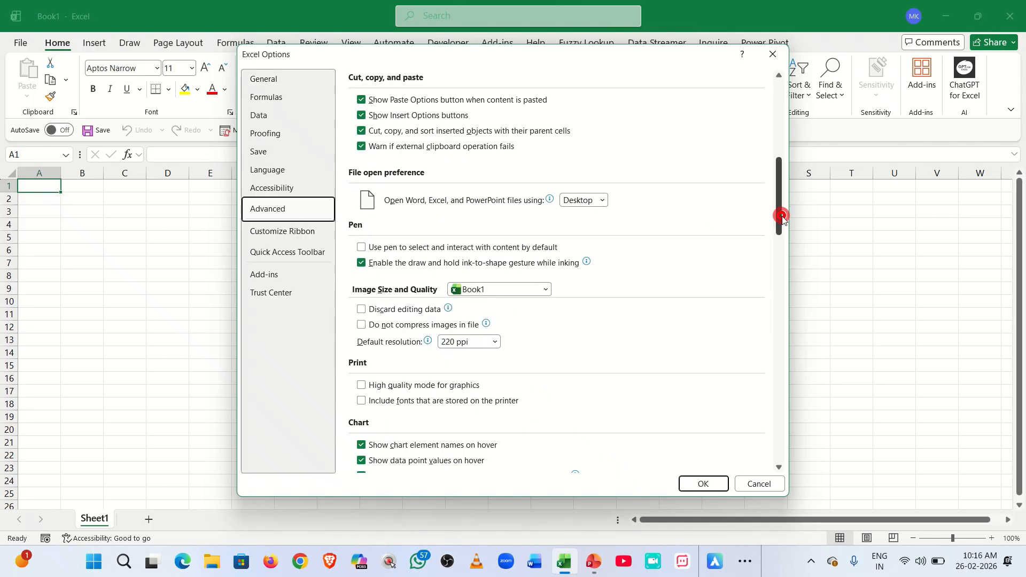
left_click(782, 255)
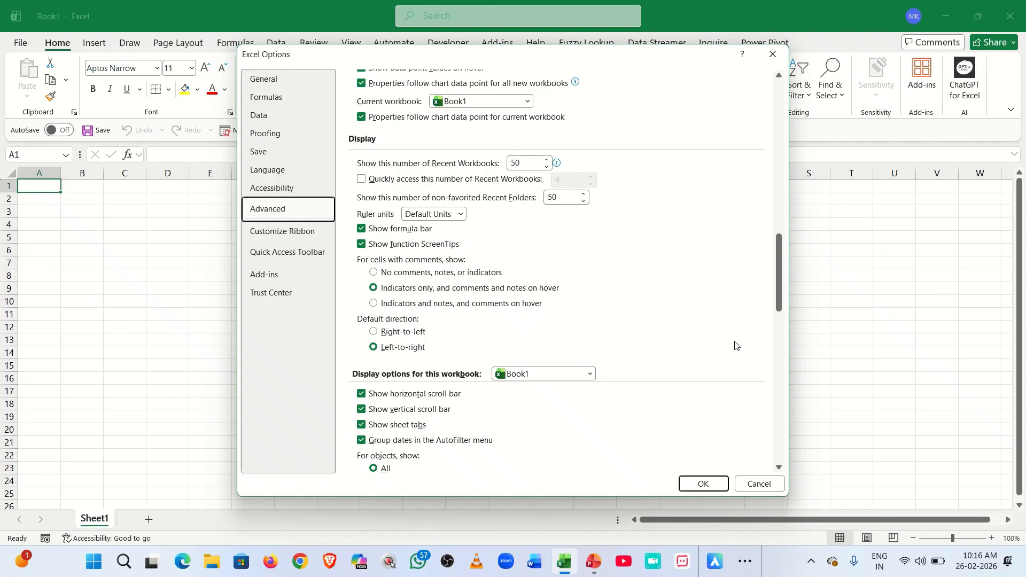
left_click_drag(781, 342, 782, 345)
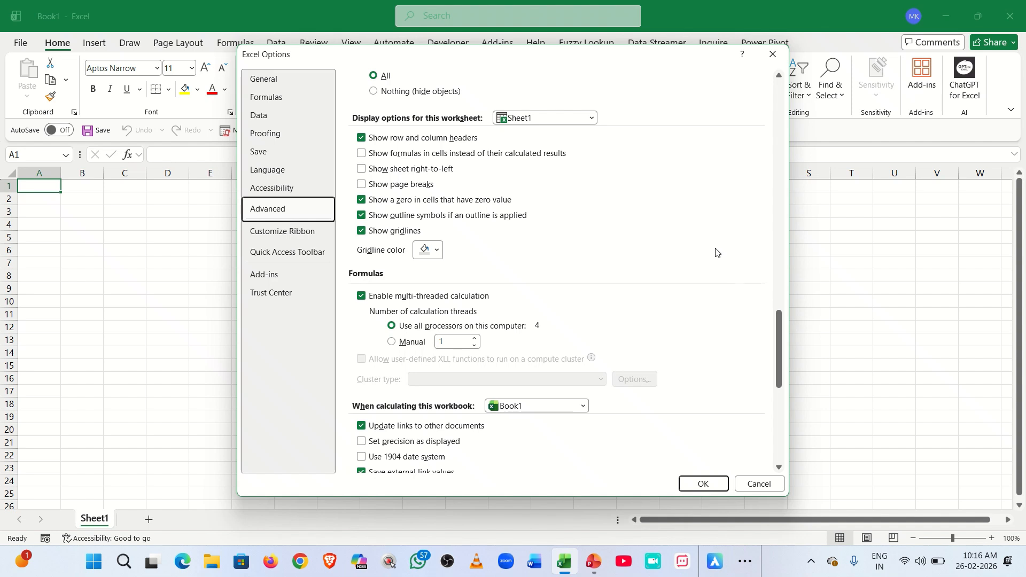
left_click(536, 120)
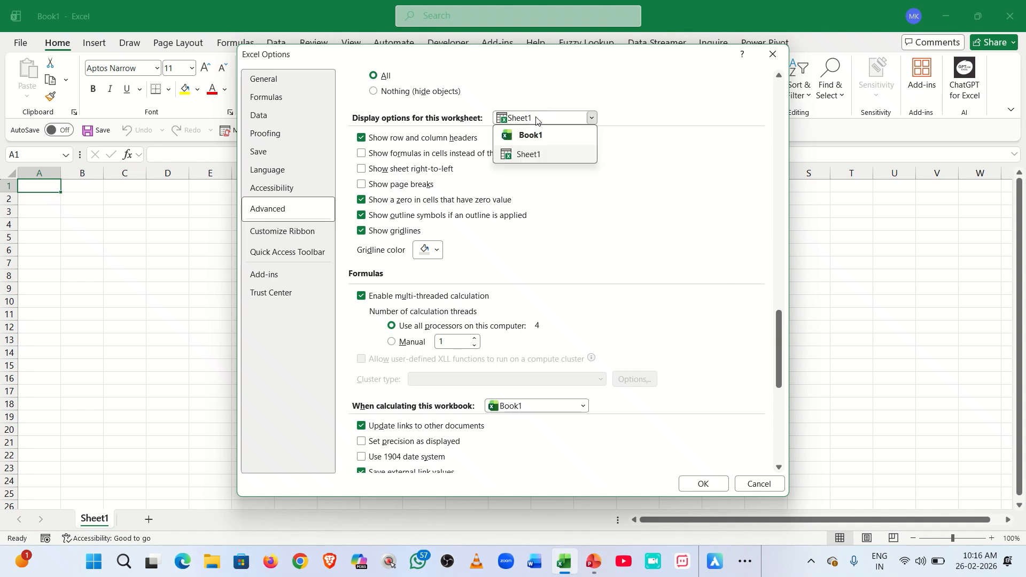
left_click(544, 154)
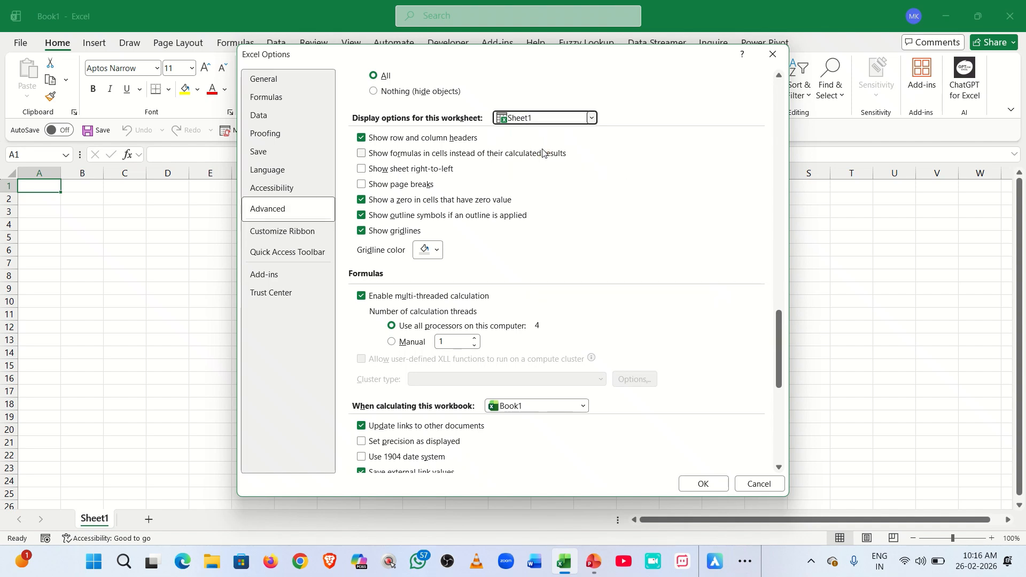
Try black as Sheet1's gridline color, set it to bright green instead, and apply the options.
left_click(435, 250)
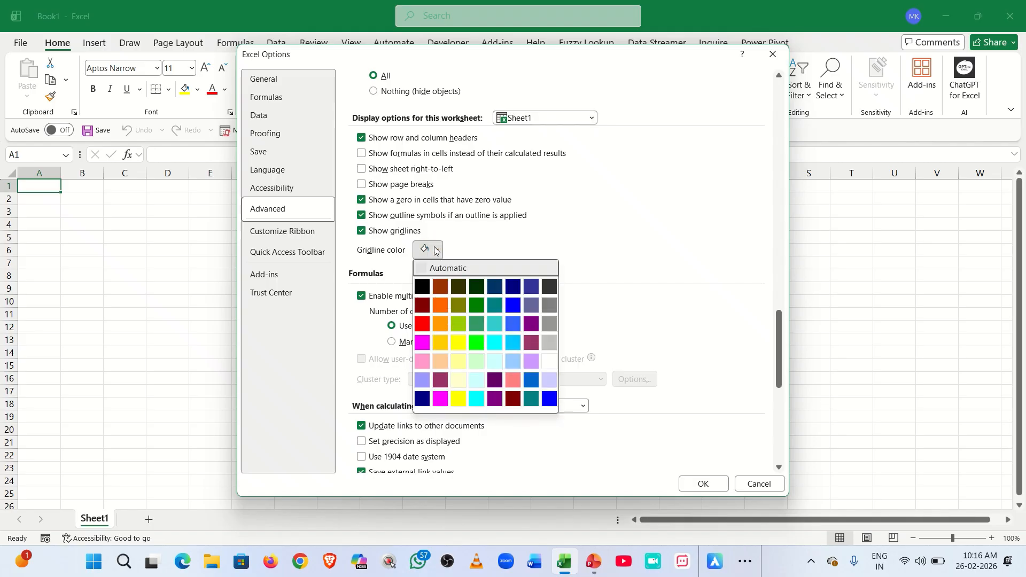
left_click(423, 287)
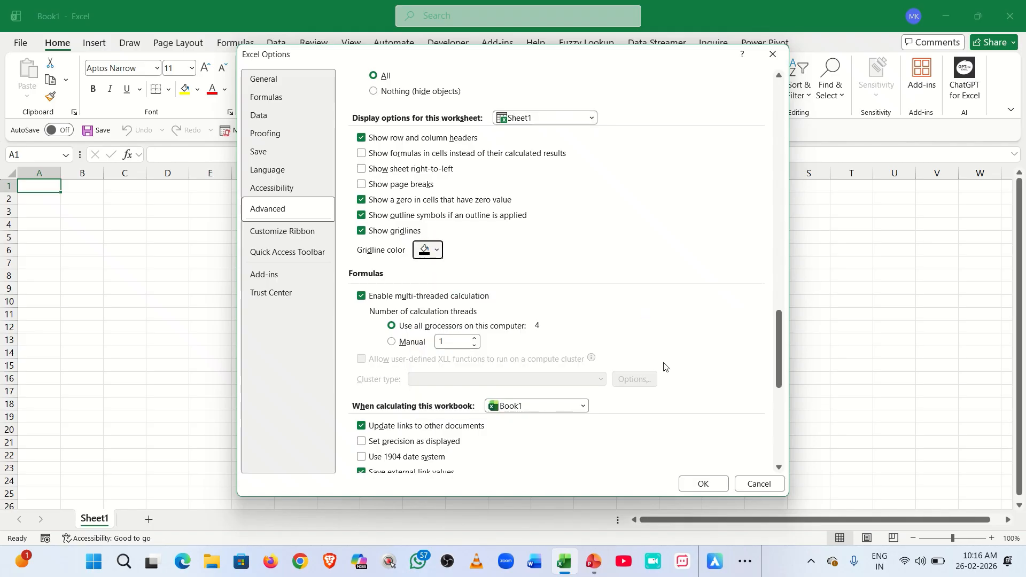
left_click(434, 255)
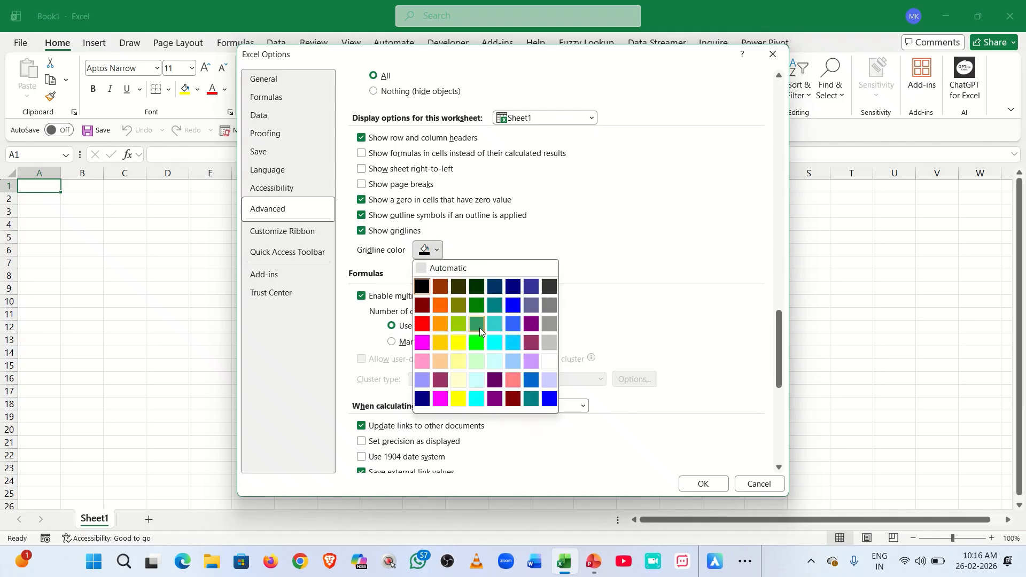
left_click(477, 342)
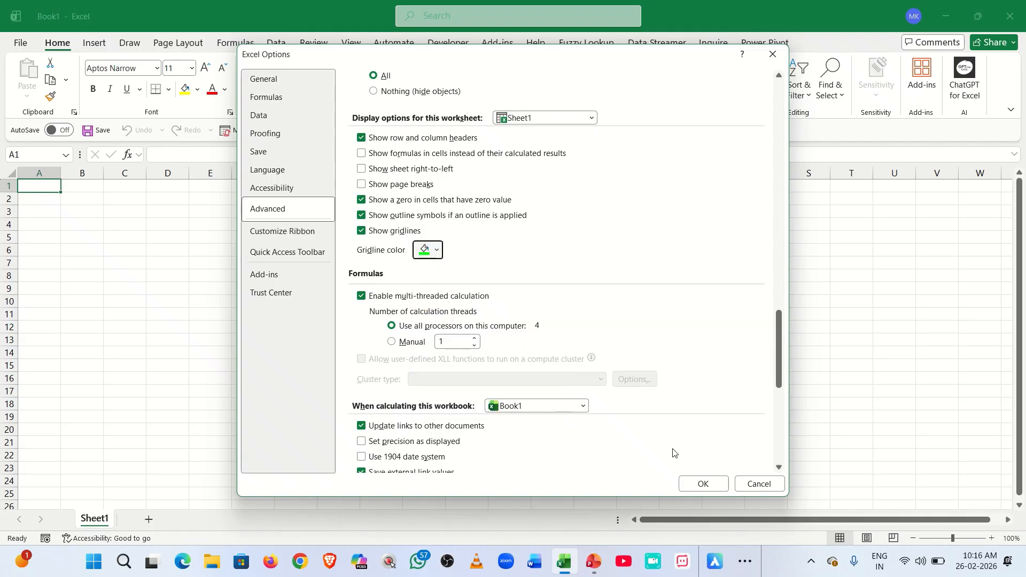
left_click(700, 484)
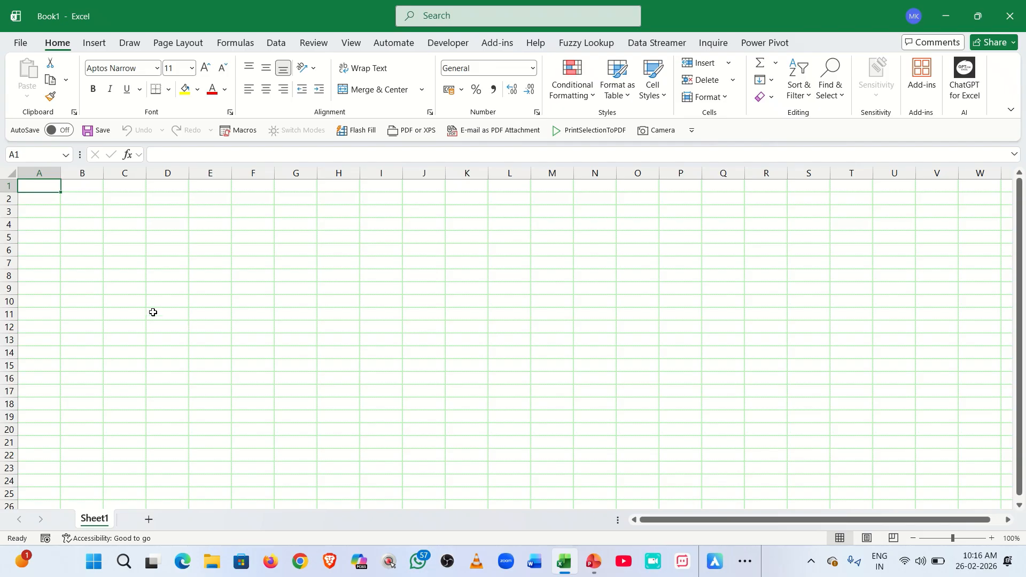
left_click(122, 299)
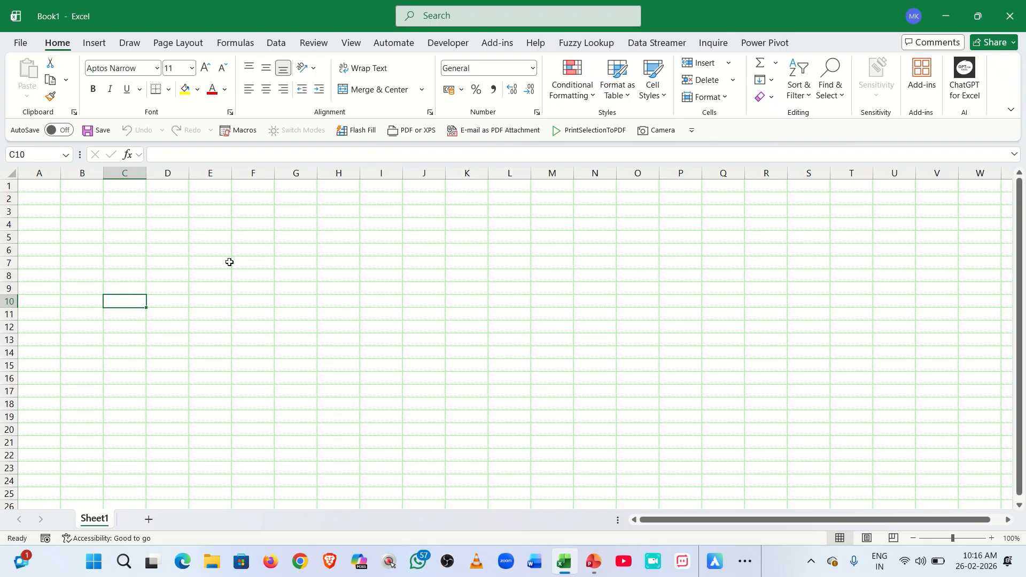
Collapse the ribbon, switch to the full-screen view without any ribbon and back, and expand the ribbon again.
key("ctrl+F1")
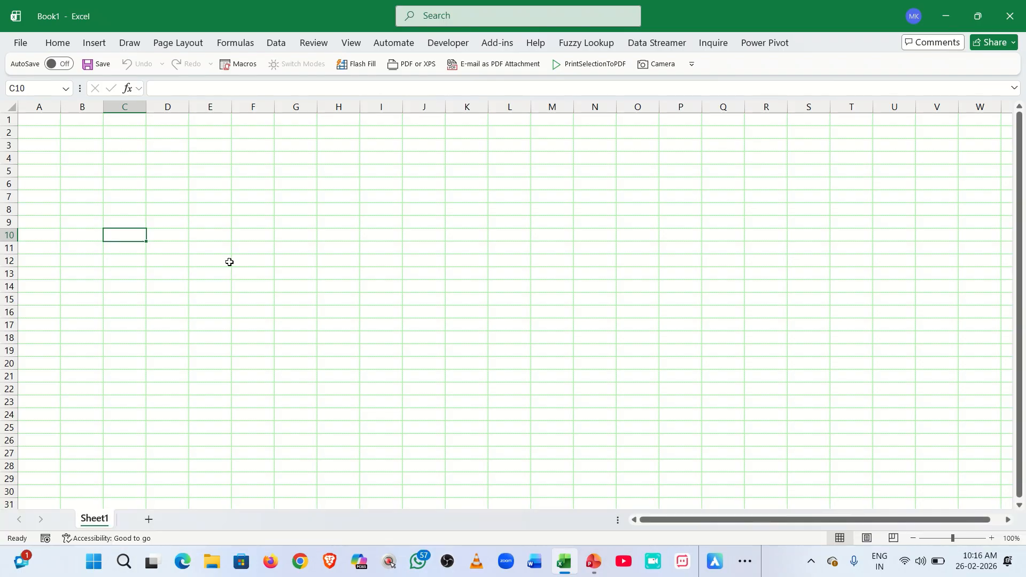
key("ctrl+shift+F1")
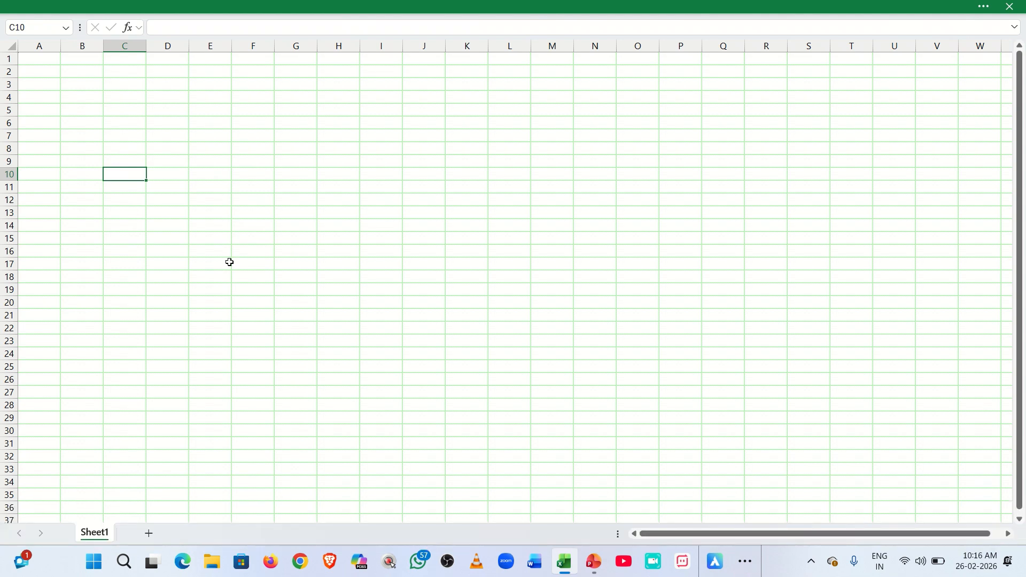
key("ctrl")
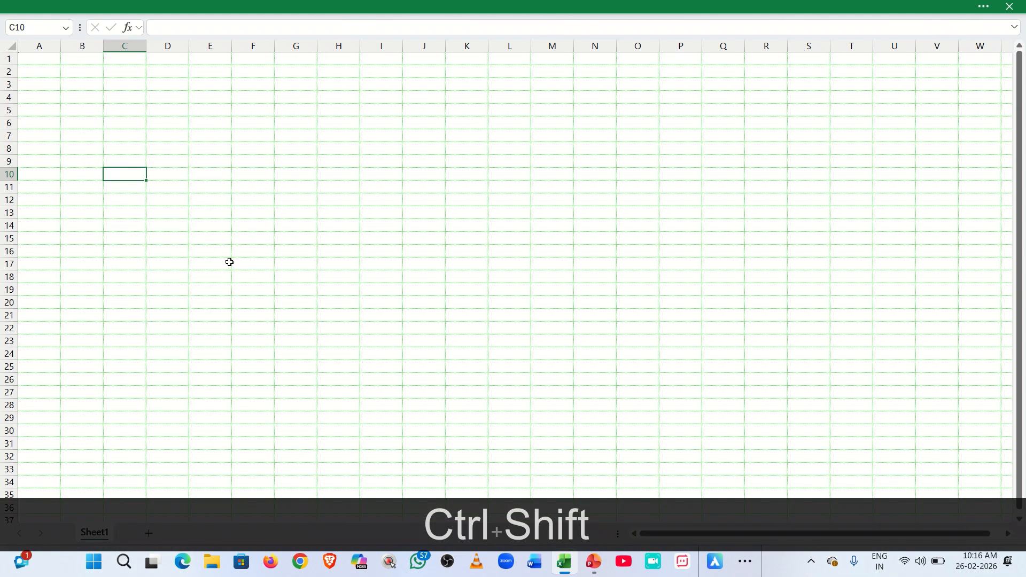
key("ctrl+shift+F1")
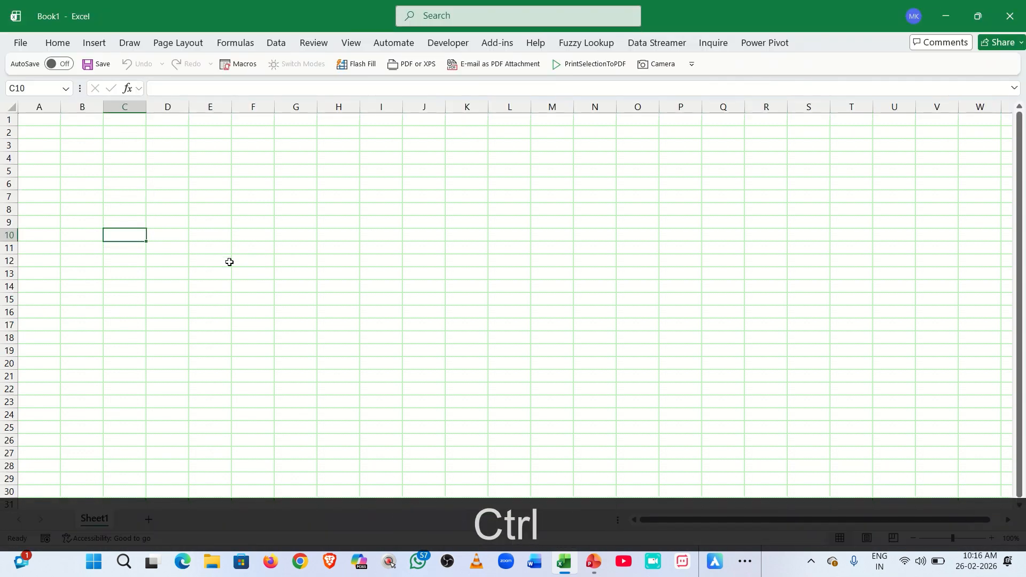
key("ctrl+F1")
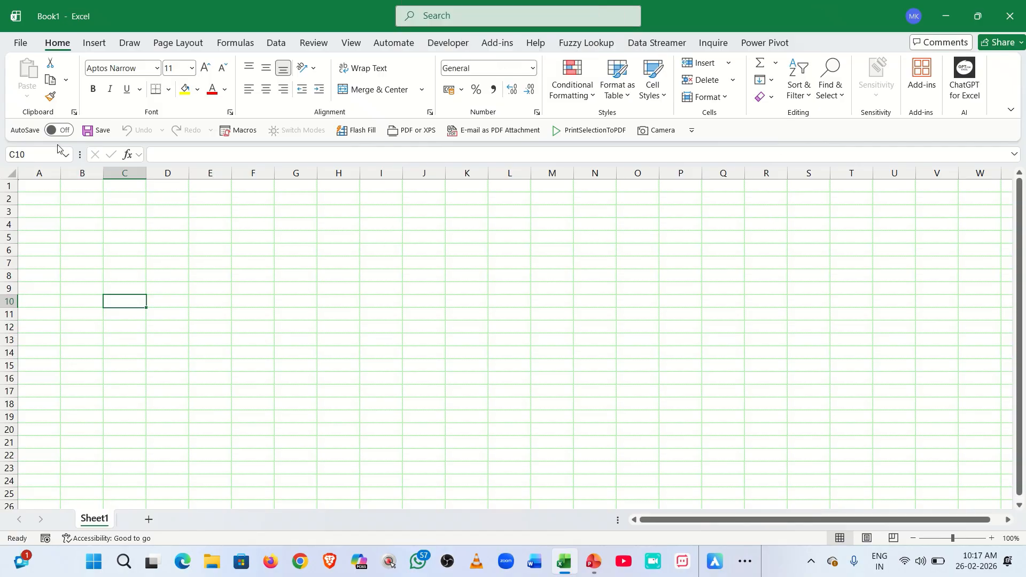
Start closing the workbook and cancel at the save prompt.
double_click(17, 21)
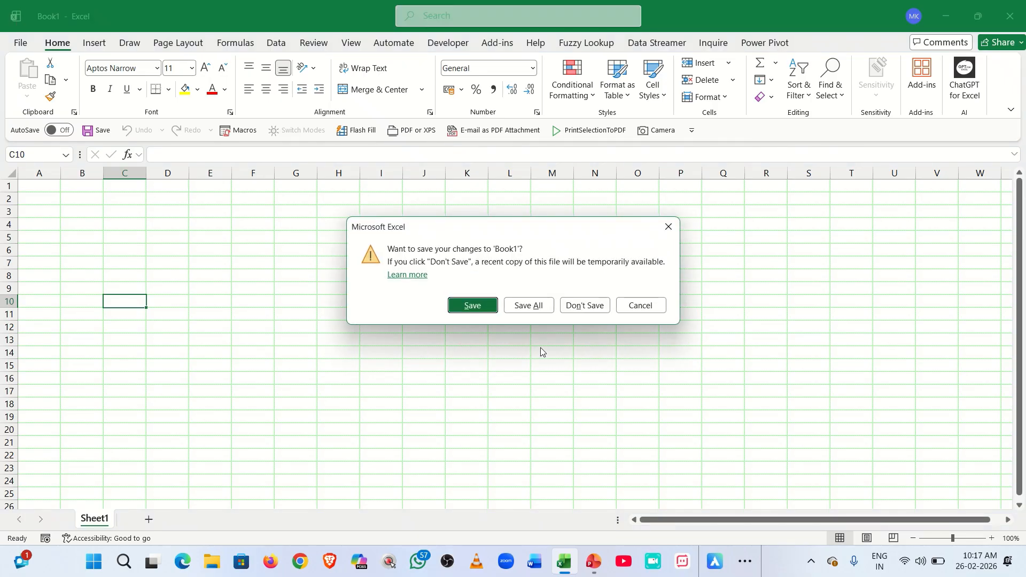
left_click(638, 305)
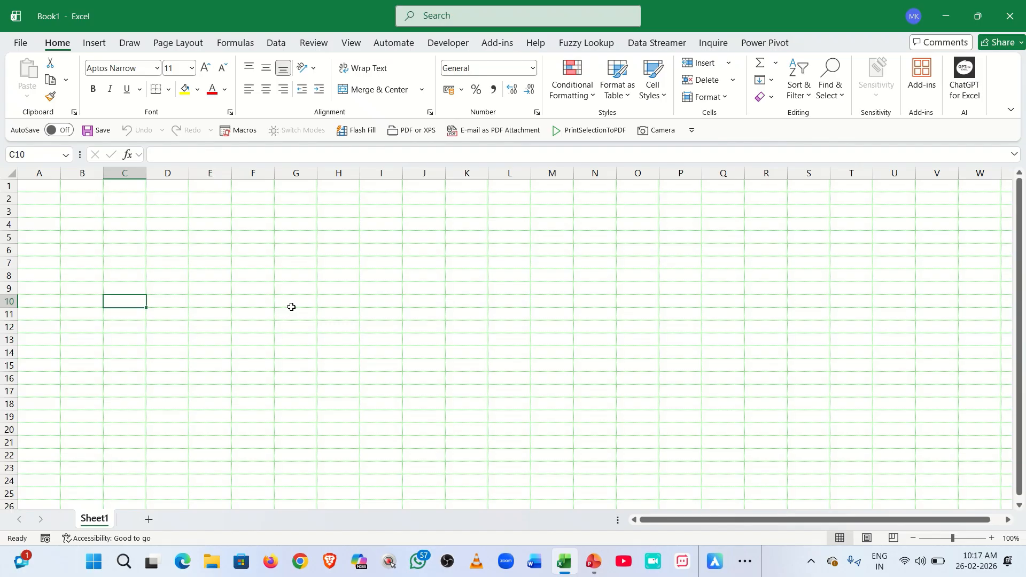
Add three new worksheets after Sheet1.
left_click(150, 520)
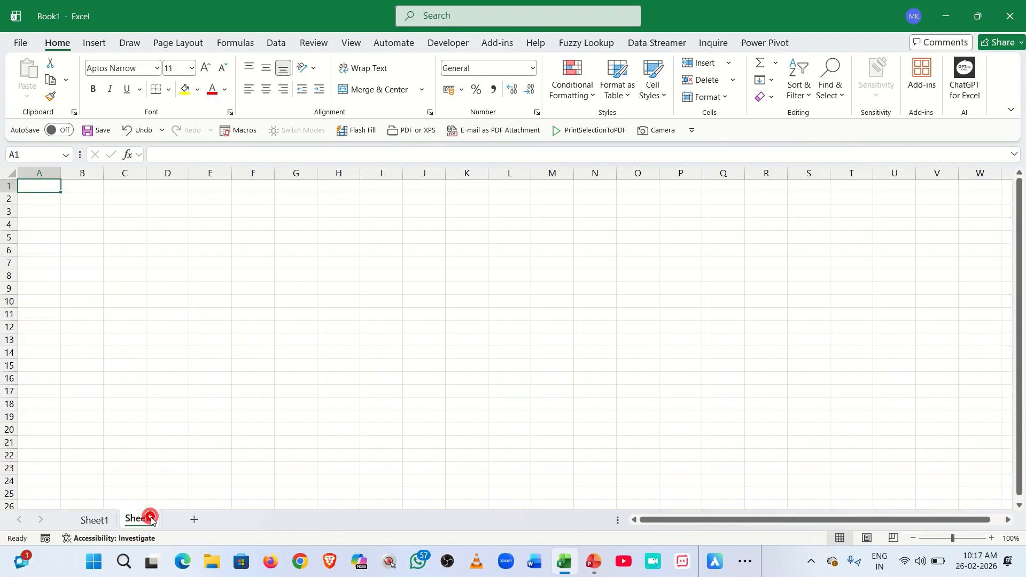
left_click(194, 523)
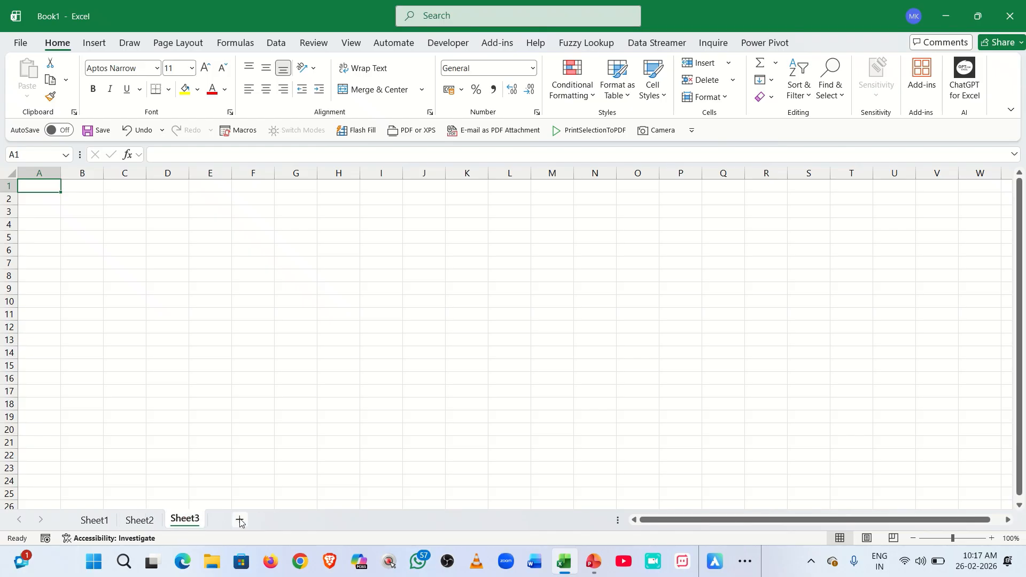
left_click(239, 521)
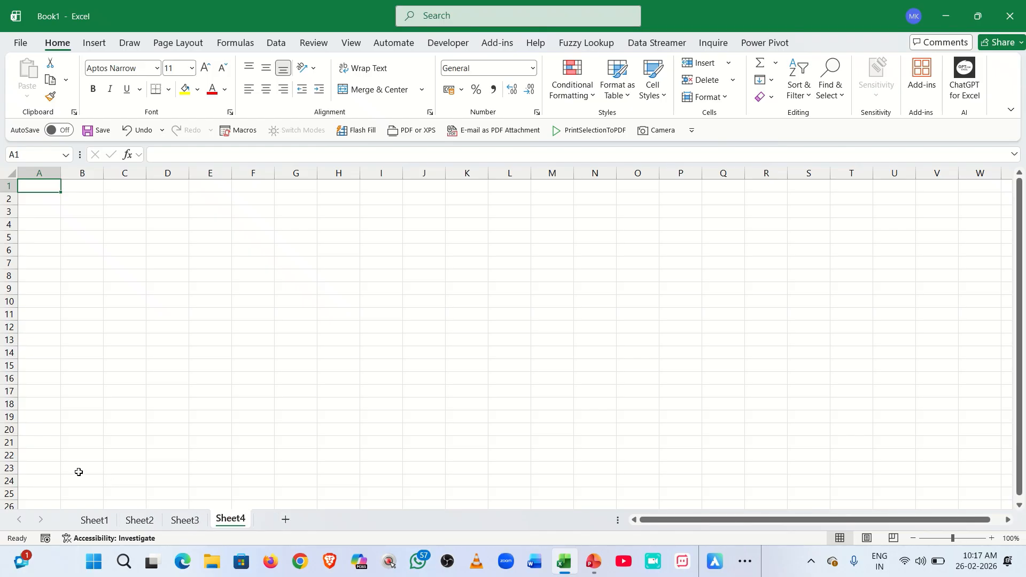
Activate Sheet1 from the workbook's list of sheets, and go back to Sheet4 the same way.
right_click(28, 522)
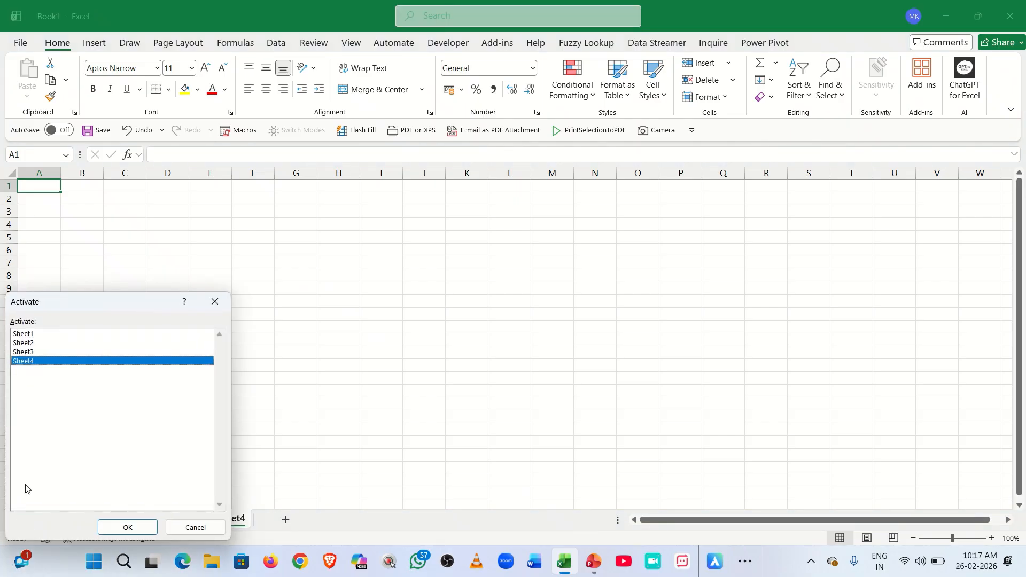
double_click(24, 334)
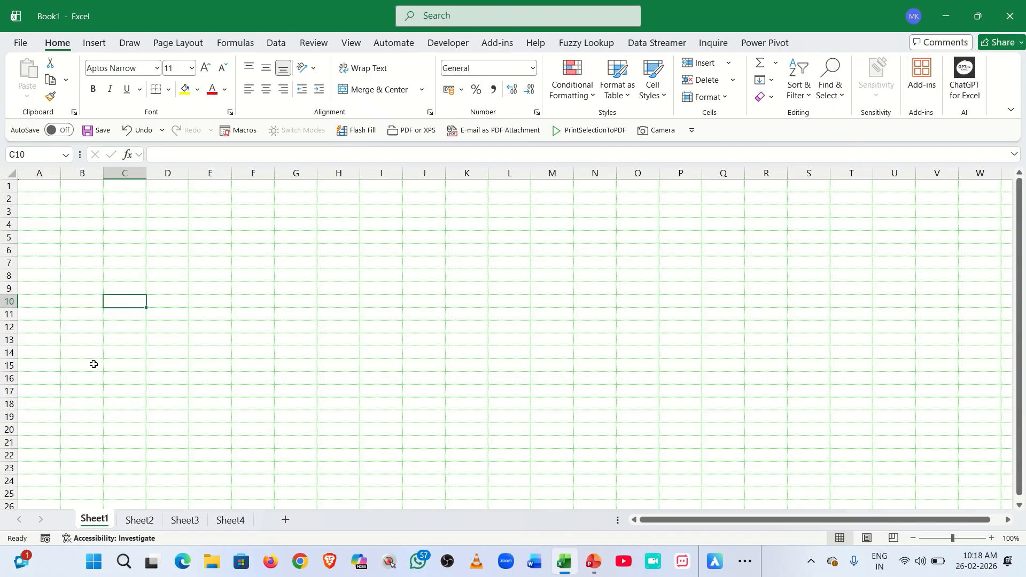
right_click(32, 523)
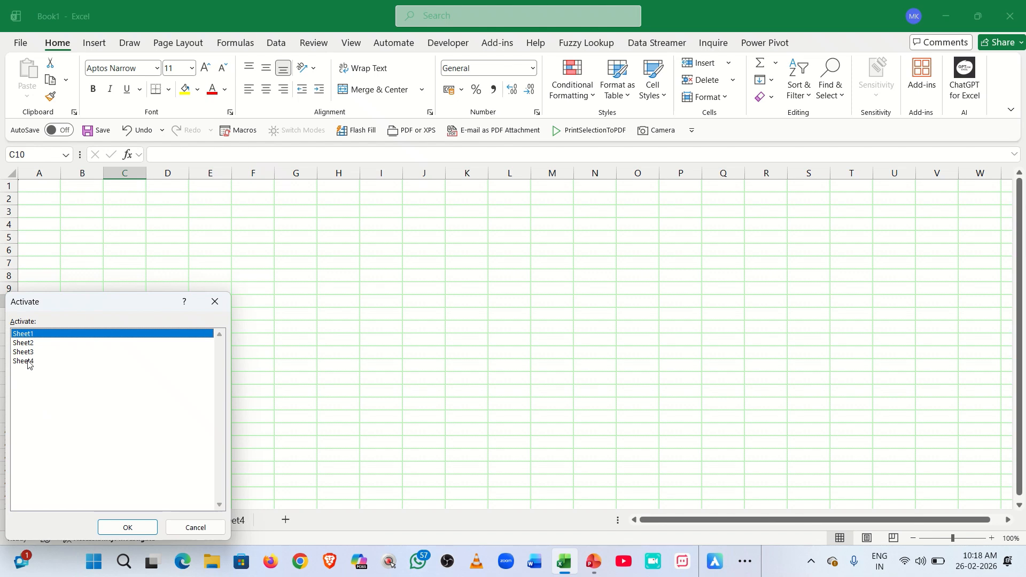
double_click(28, 362)
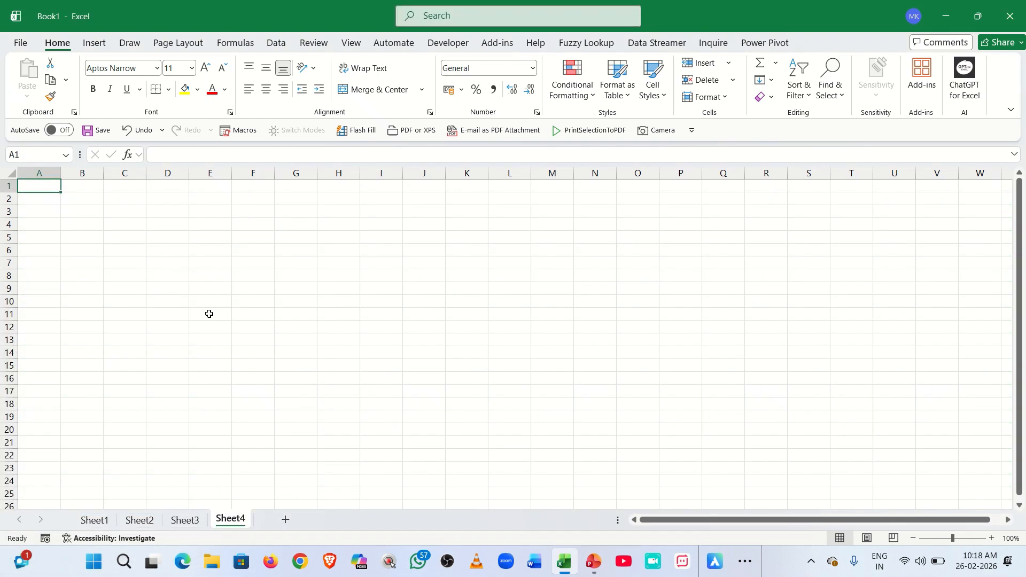
Insert three new worksheets in front of Sheet4.
key("shift")
key("shift+F11")
key("shift+F11")
key("shift+F11")
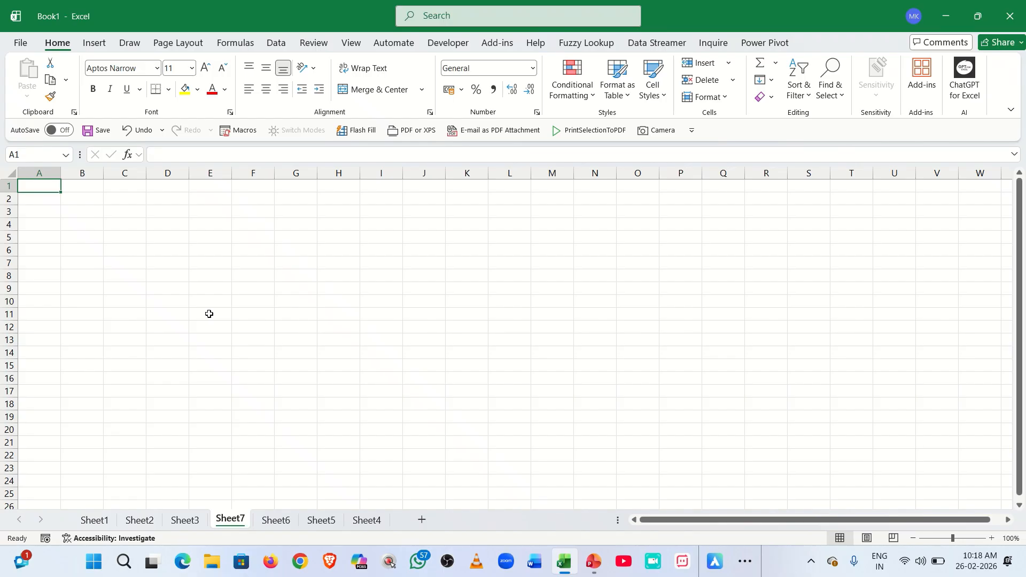
Open the Save As dialog and close it without saving the workbook.
key("F12")
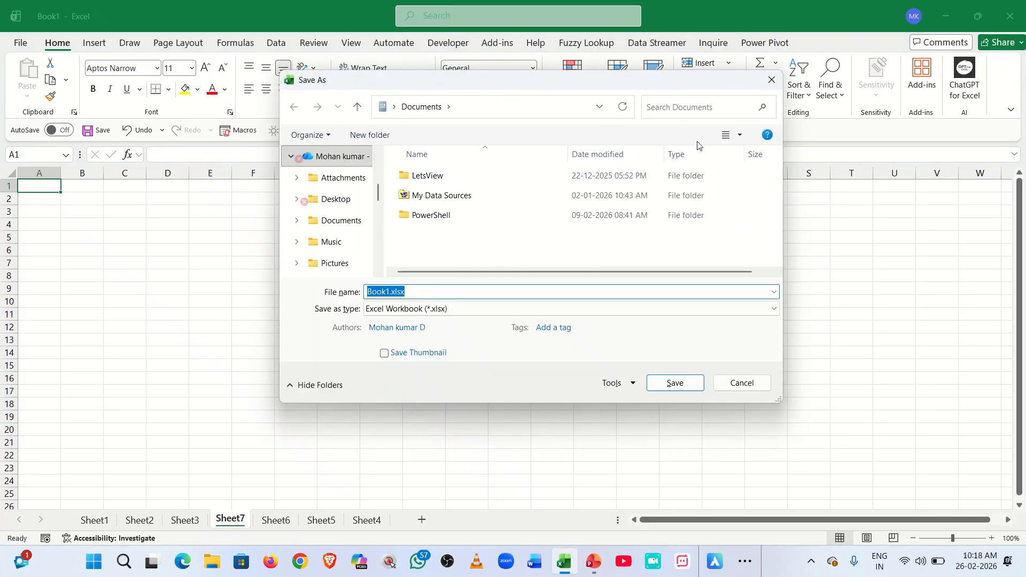
left_click(771, 80)
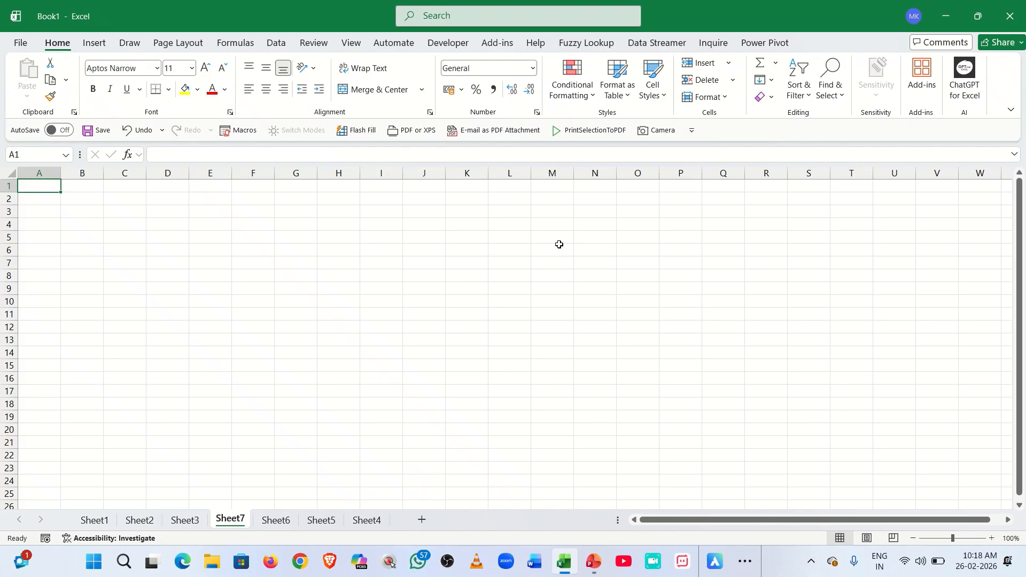
View the workbook's print settings and return to the worksheet.
key("ctrl")
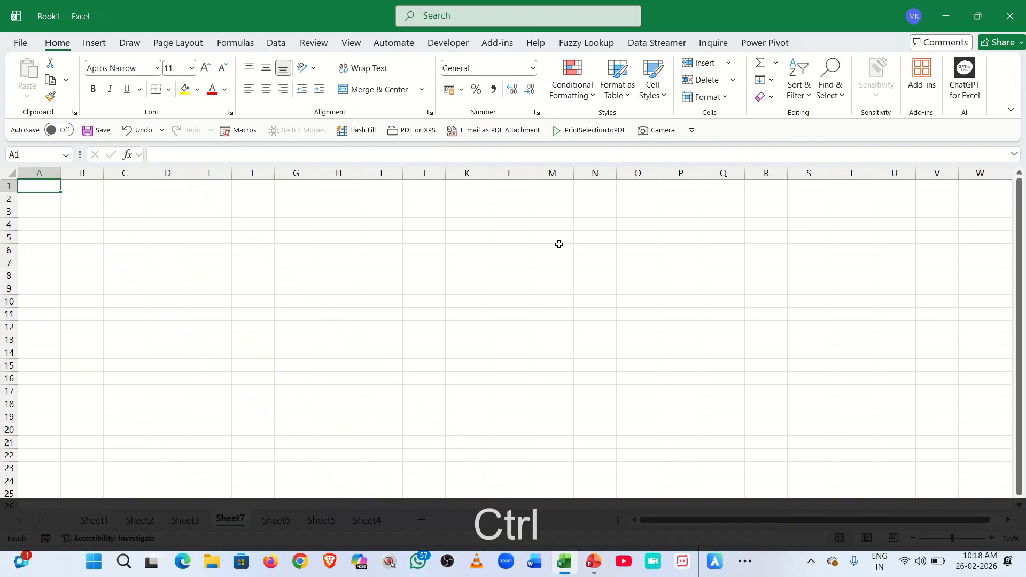
key("ctrl+shift+F12")
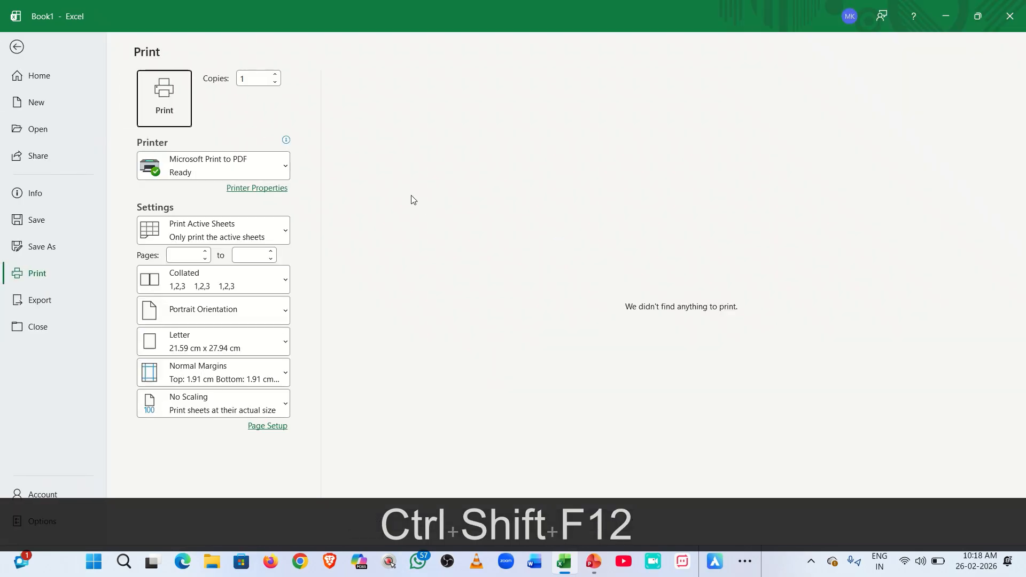
key("Escape")
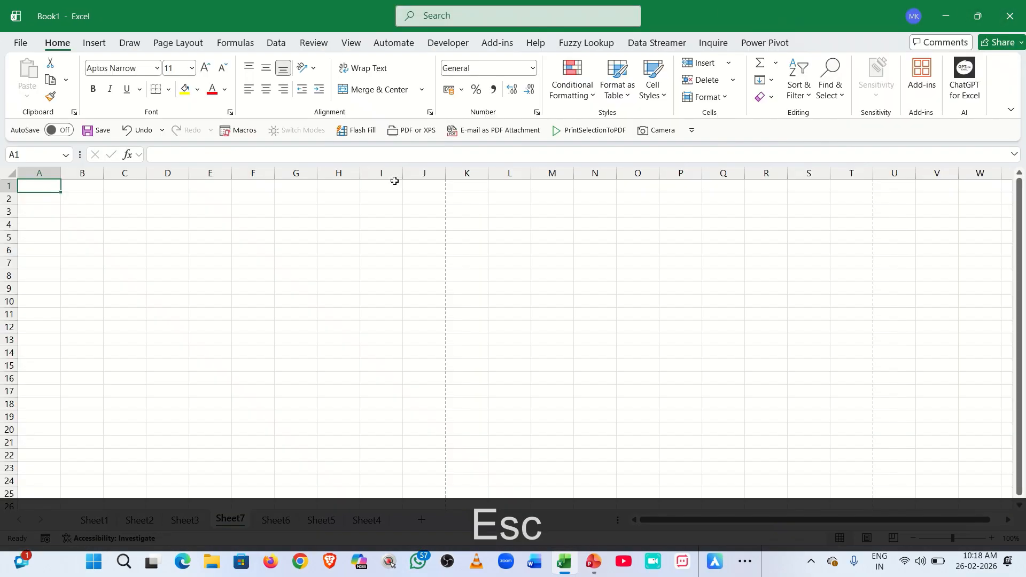
left_click(136, 247)
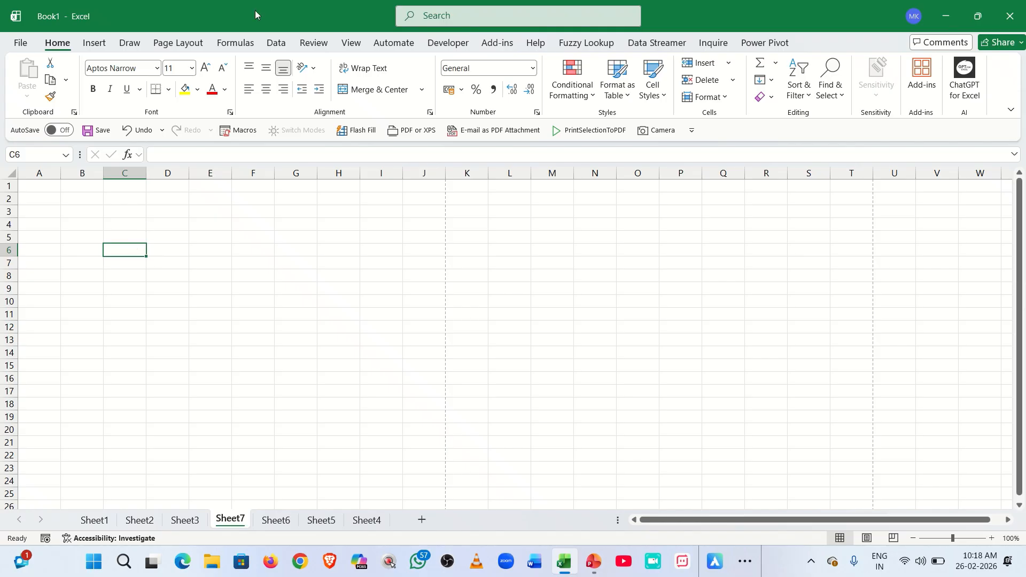
left_click(436, 2)
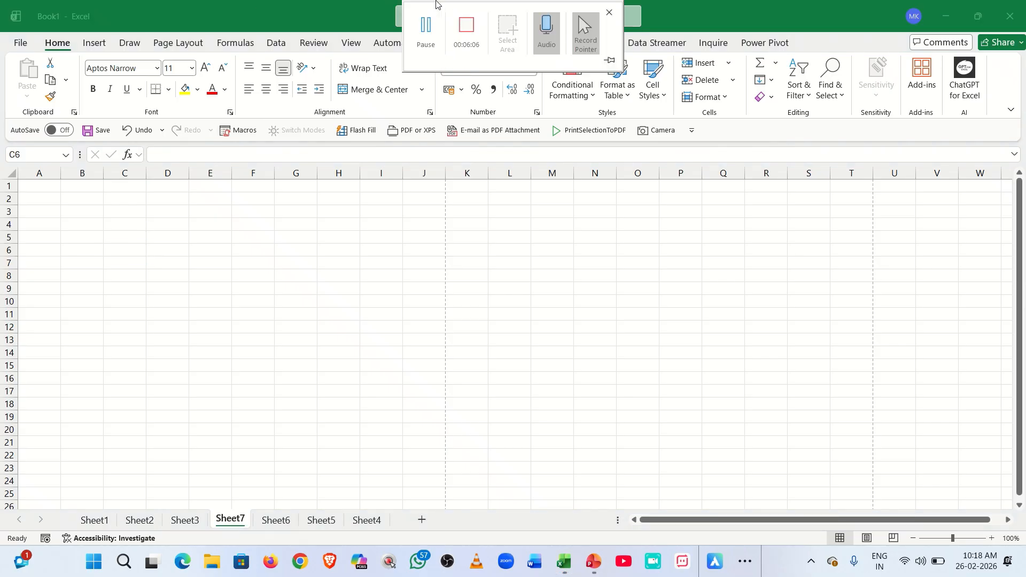
left_click(340, 248)
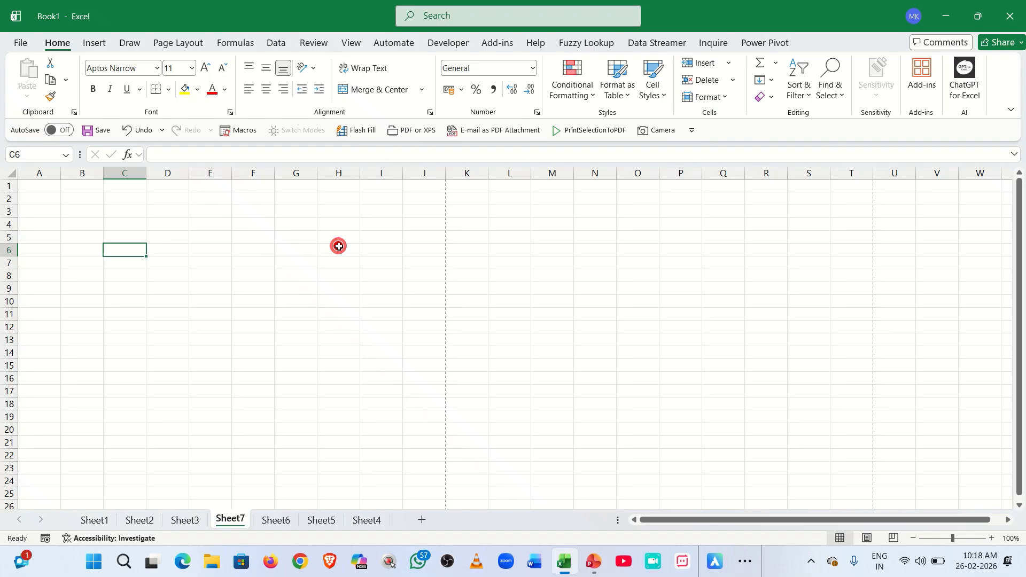